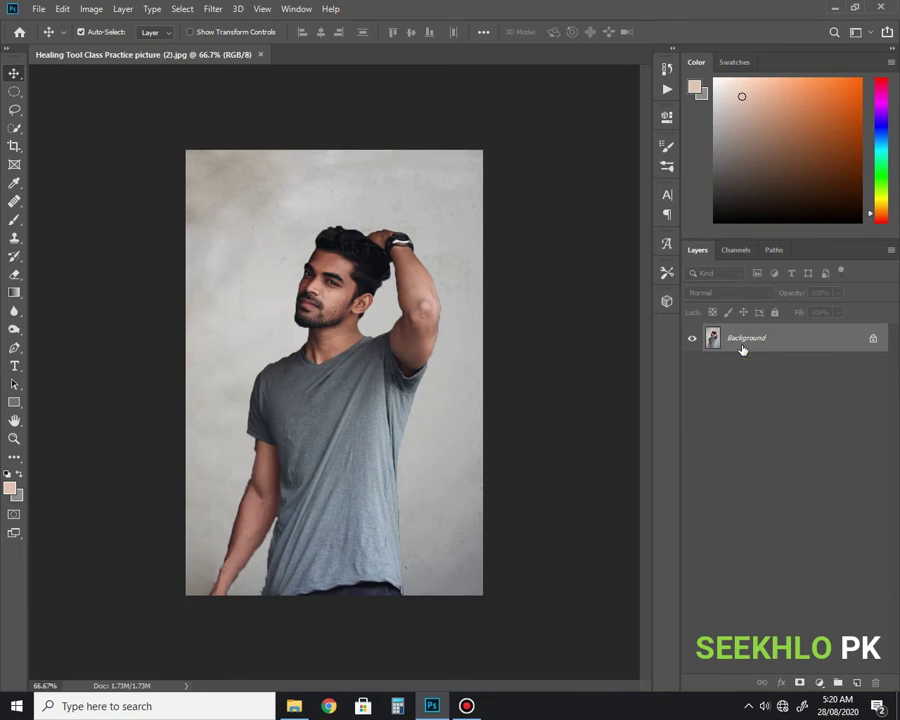
Duplicate the Background layer of the portrait
key(ctrl+j)
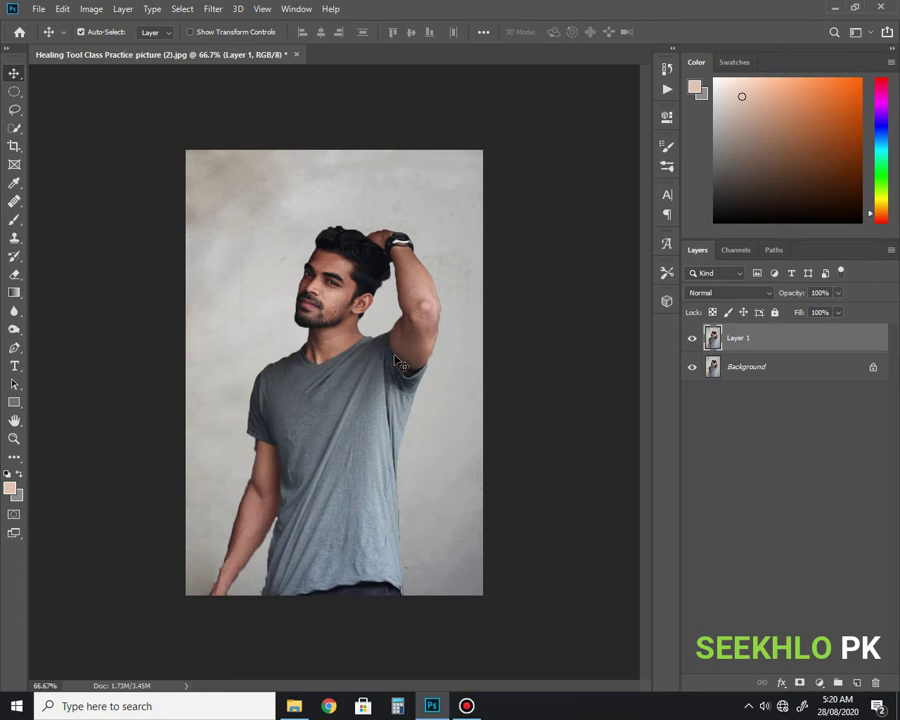
key(ctrl+plus)
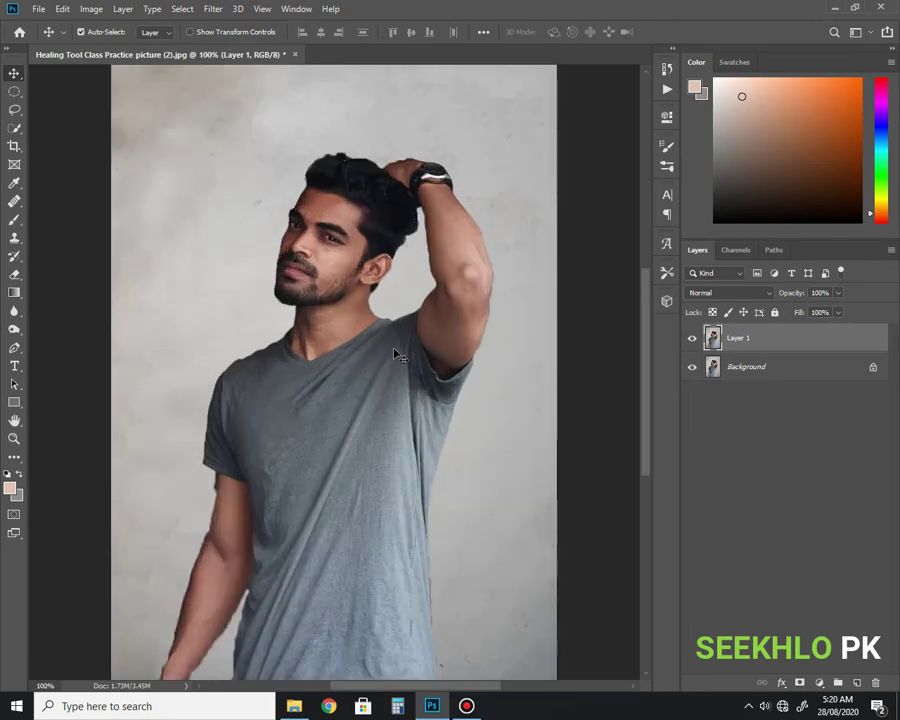
key(ctrl+plus)
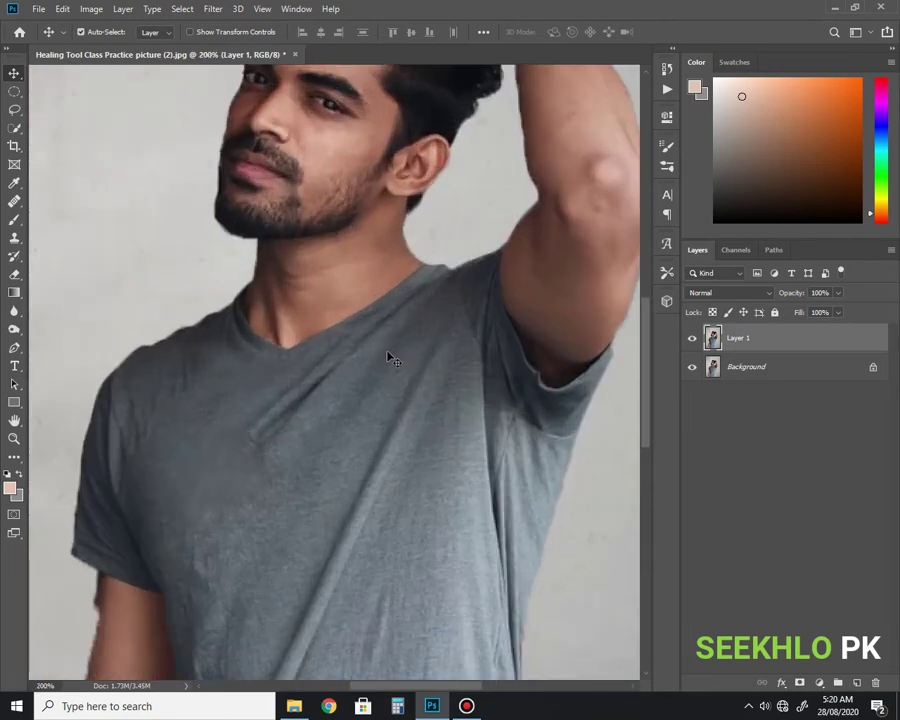
drag(408, 311, 283, 482)
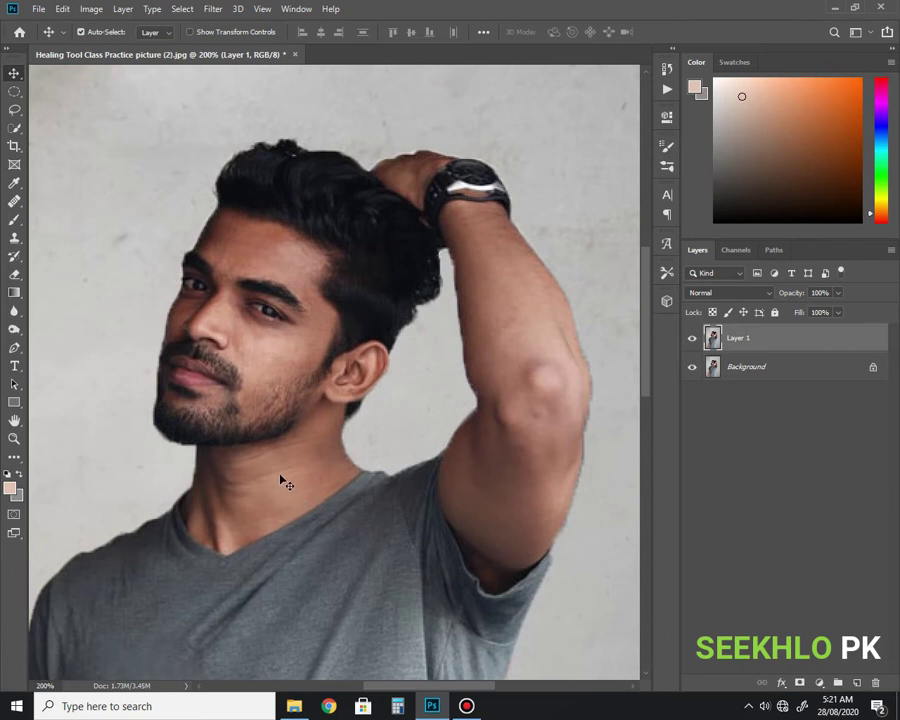
key(ctrl+plus)
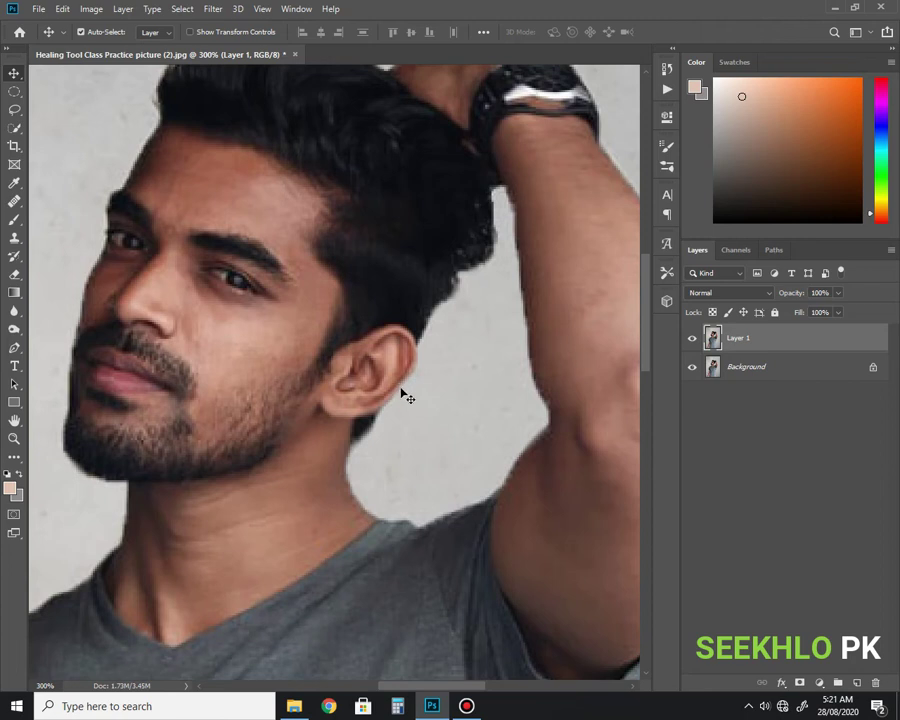
Choose the Dodge tool with its range set to Midtones
click(20, 330)
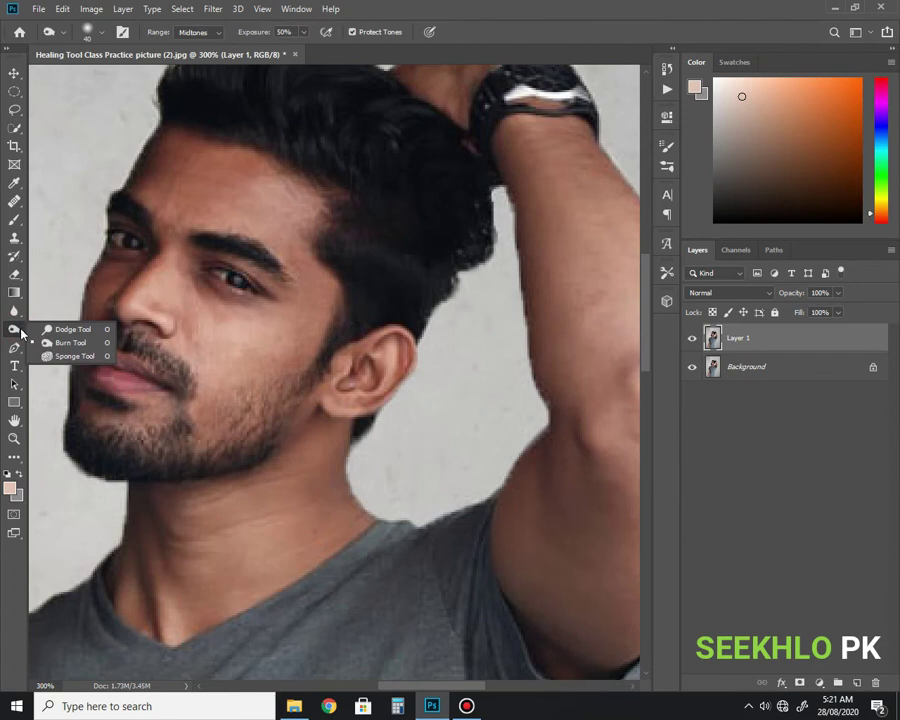
click(83, 332)
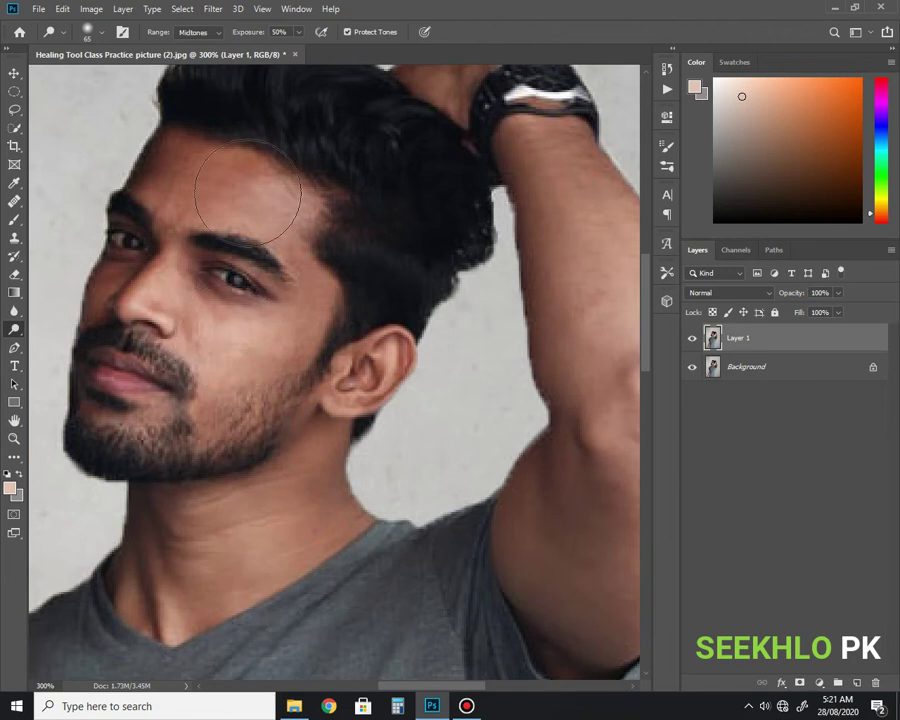
click(216, 34)
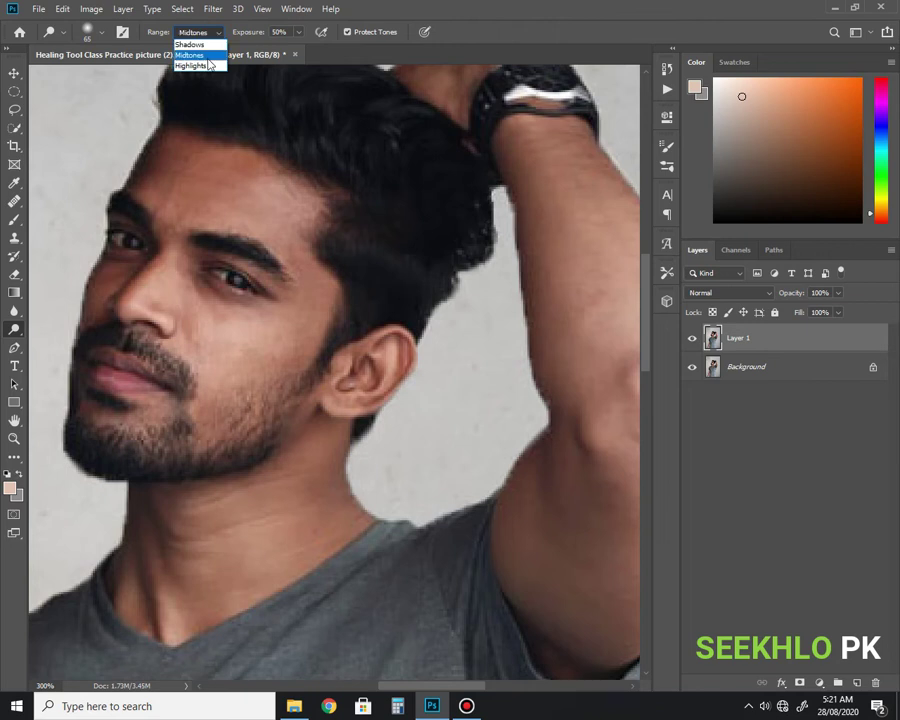
click(229, 66)
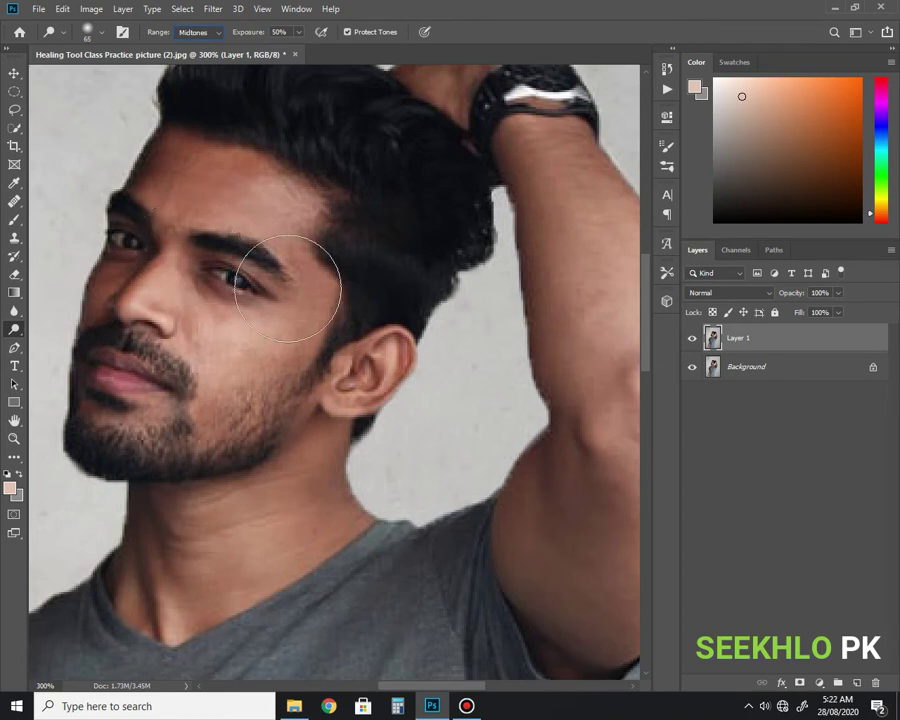
Set the Dodge brush size to 31 px and lighten the shaded side of the man's forehead
right_click(214, 256)
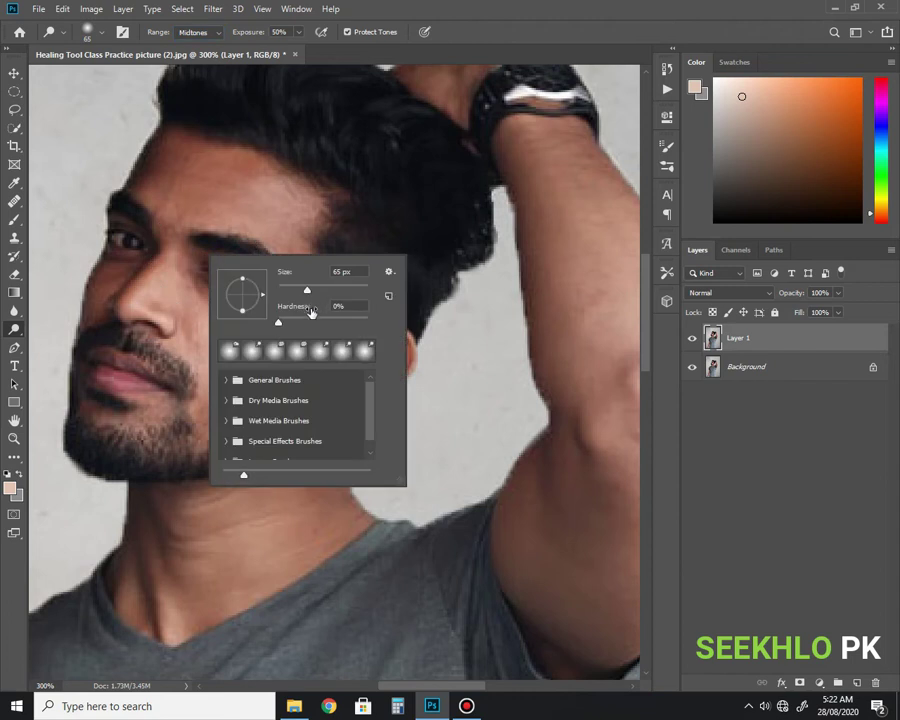
drag(306, 295, 295, 292)
click(170, 280)
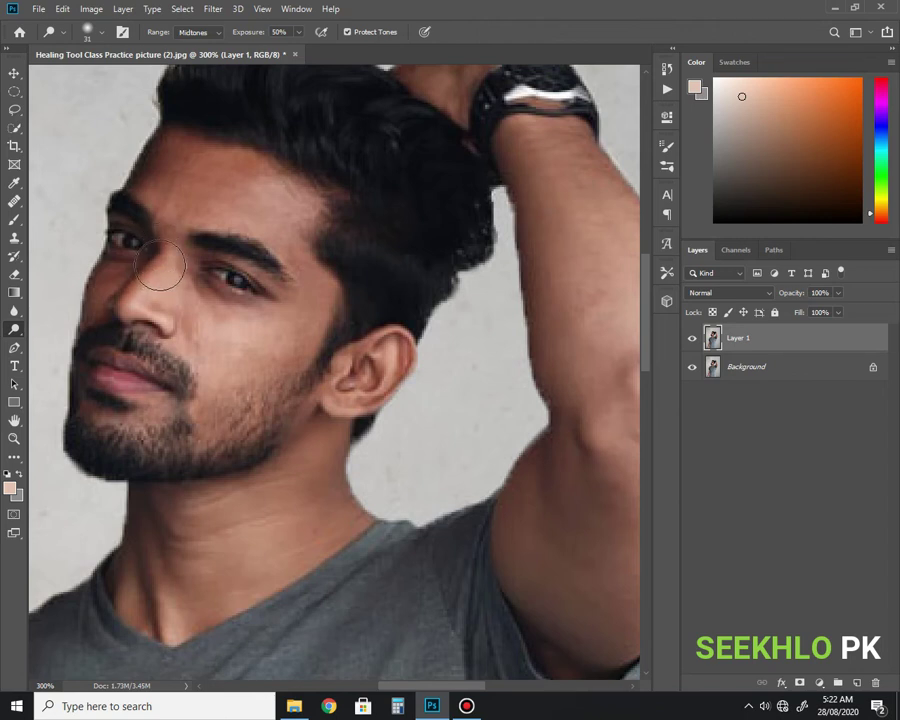
key(ctrl+plus)
key(ctrl+plus)
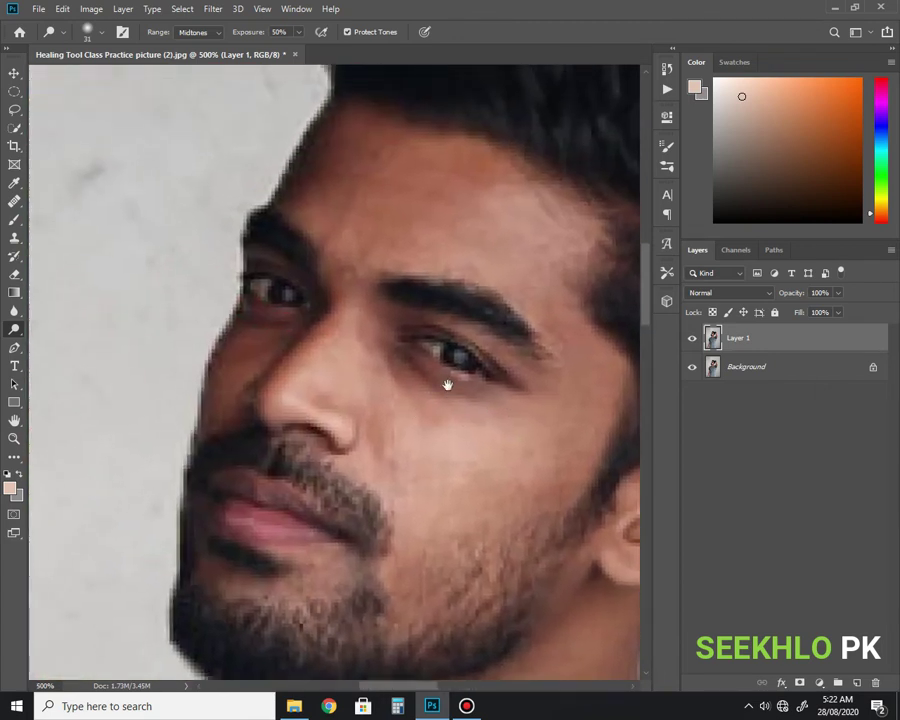
scroll(426, 380, down, 1)
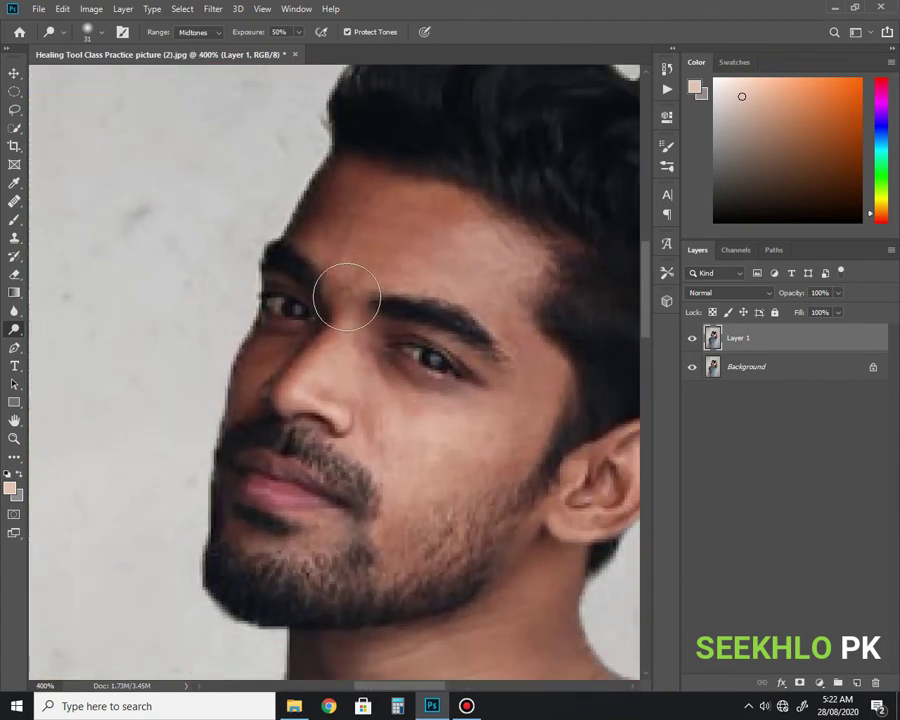
drag(370, 297, 328, 365)
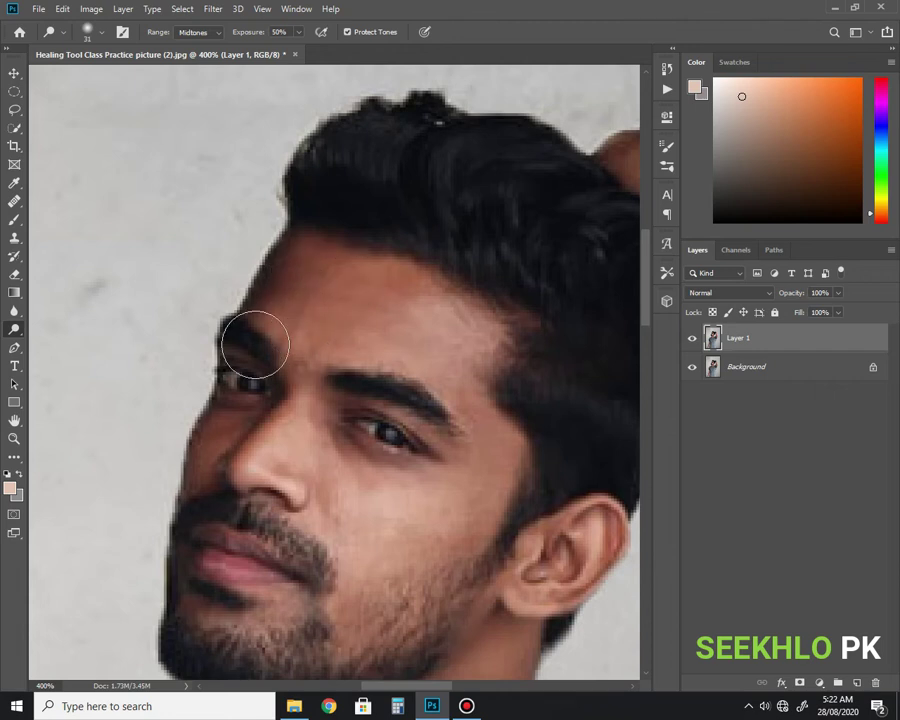
click(296, 288)
mouse_move(296, 288)
mouse_down()
mouse_move(277, 307)
mouse_move(292, 270)
mouse_move(266, 298)
mouse_move(287, 277)
mouse_up()
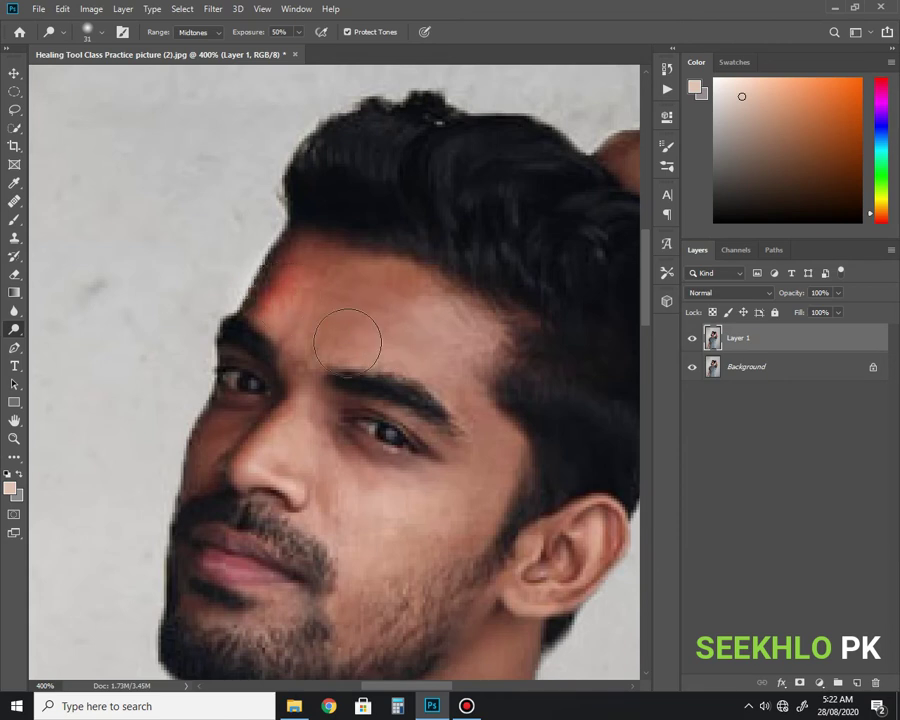
Reduce the Dodge brush to 20 px, lighten the shaded cheek and mouth corner, and compare the result with the original
key(bracketleft)
key(bracketleft)
mouse_move(199, 480)
mouse_down()
mouse_move(226, 433)
mouse_move(247, 422)
mouse_move(276, 425)
mouse_move(335, 412)
mouse_up()
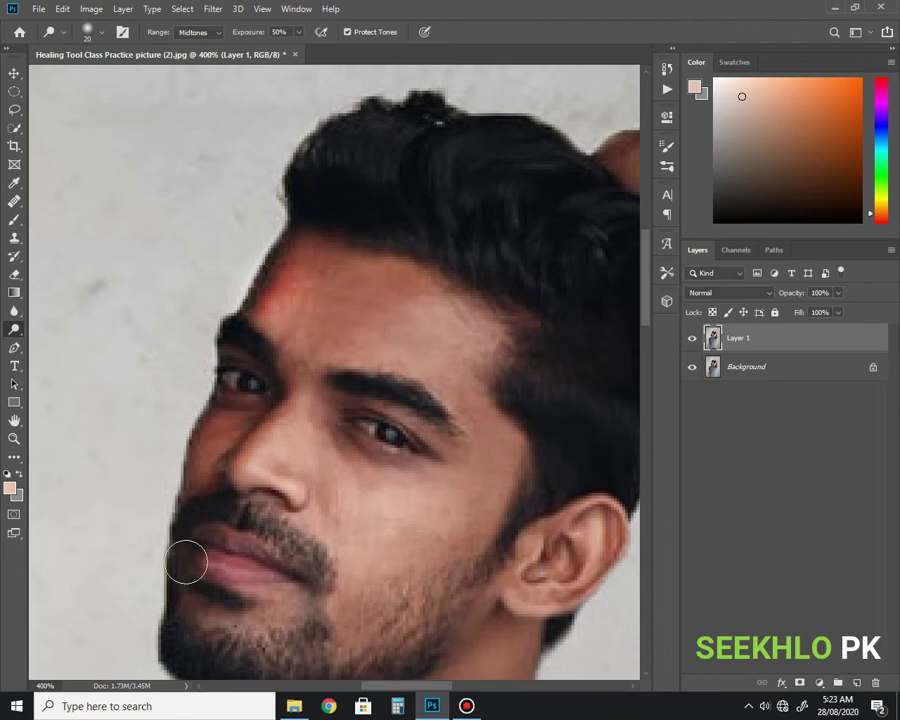
drag(184, 578, 266, 557)
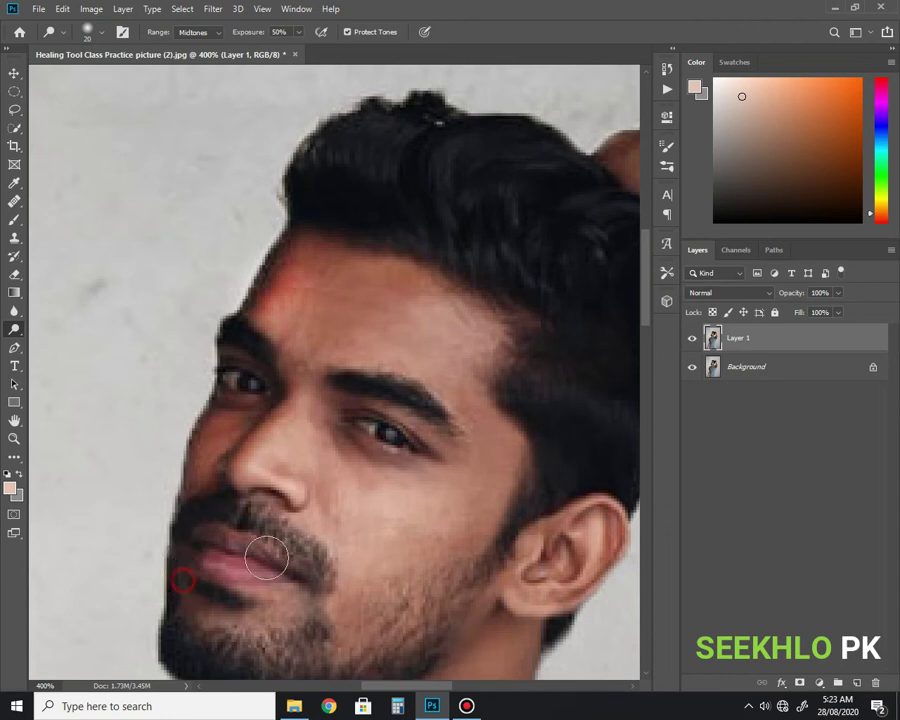
click(690, 343)
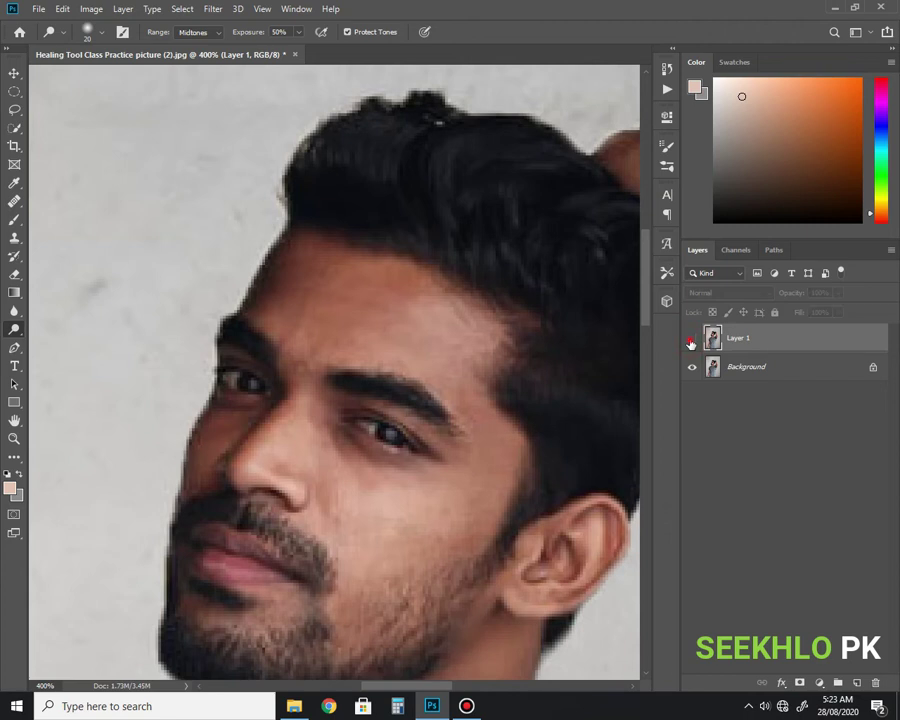
click(690, 342)
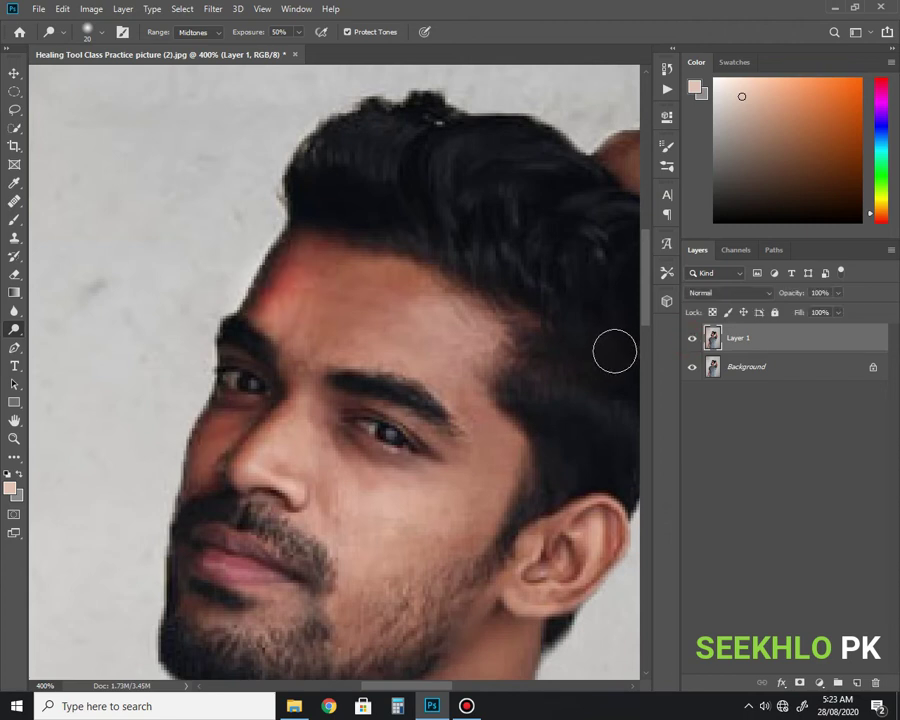
Undo the dodge strokes and replace the retouched layer with a fresh duplicate of the Background
key(ctrl+comma)
key(ctrl+comma)
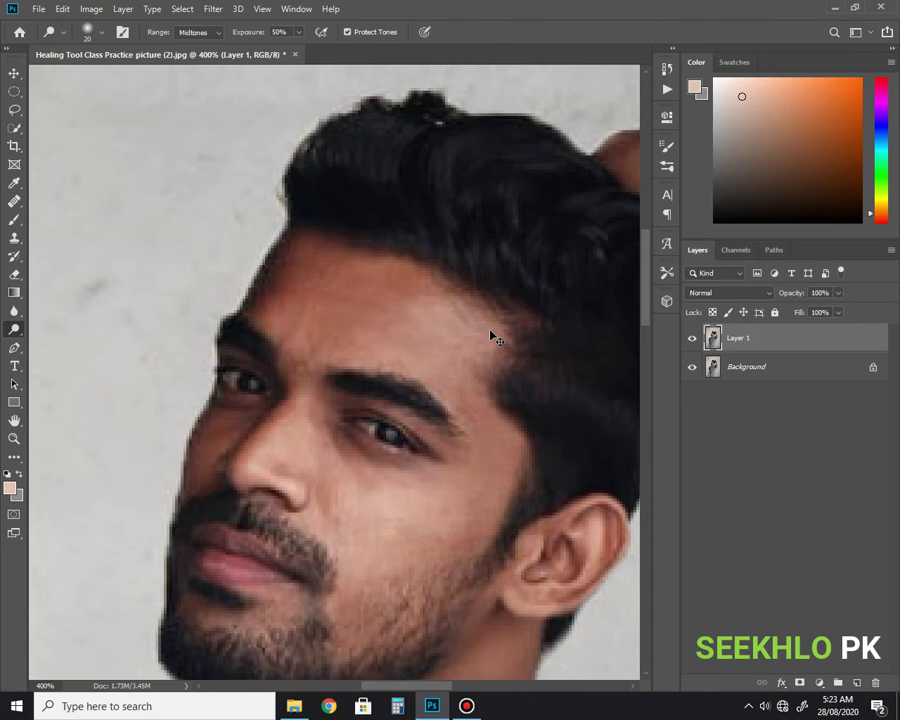
key(Delete)
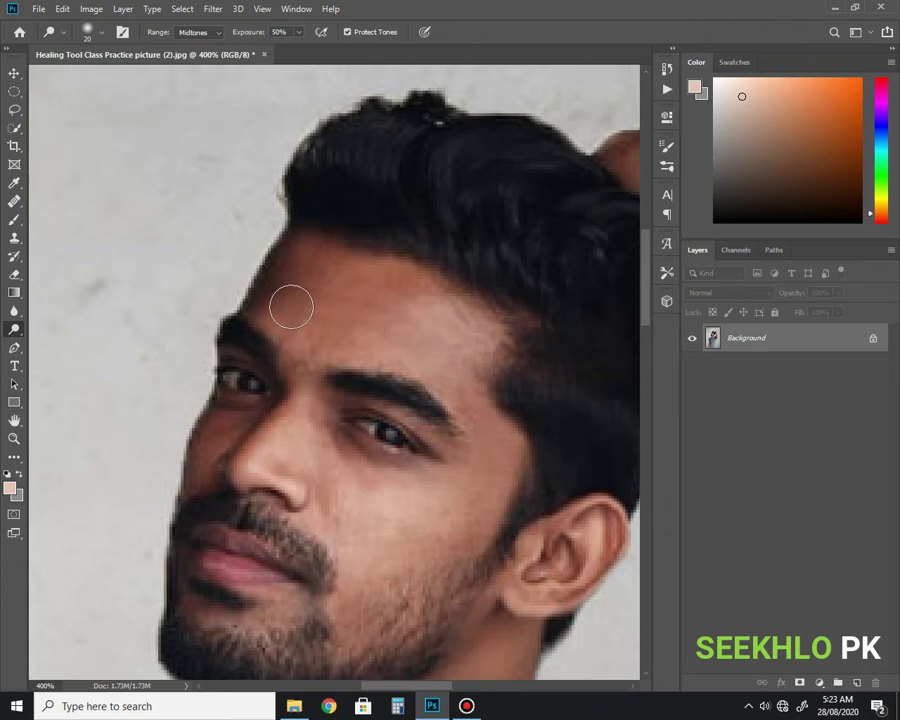
key(ctrl+j)
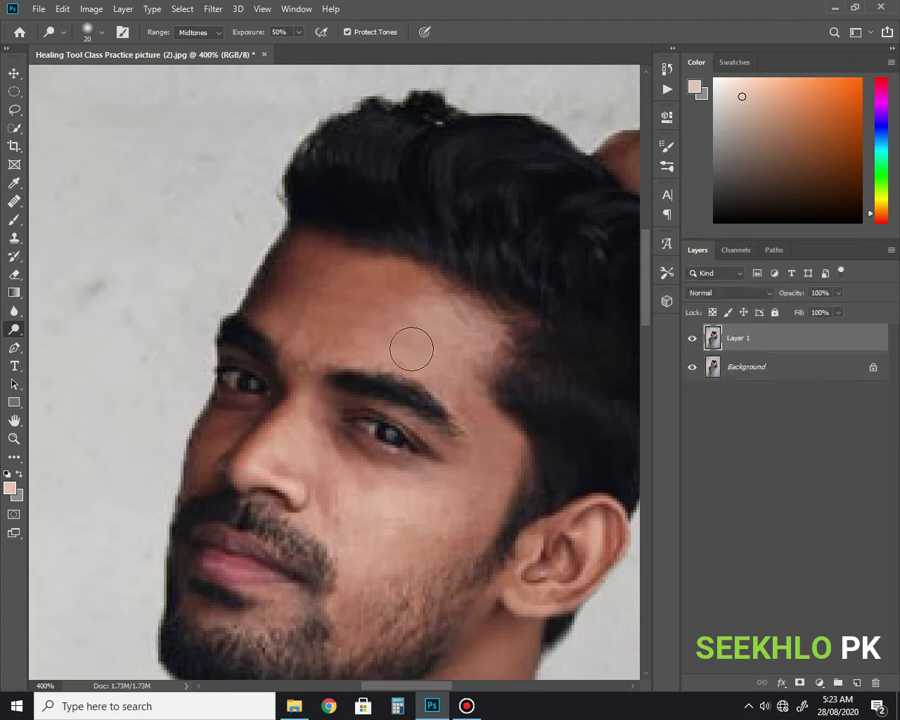
Try dodging the shaded forehead and cheek at 100% exposure
click(299, 33)
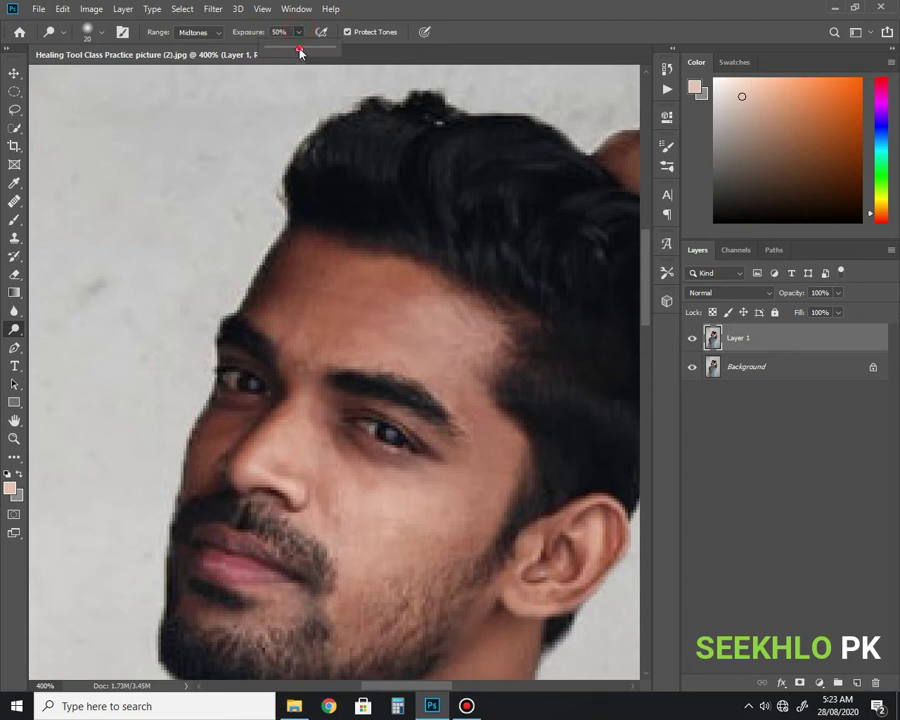
click(281, 277)
mouse_move(281, 277)
mouse_down()
mouse_move(263, 311)
mouse_move(294, 267)
mouse_move(253, 317)
mouse_move(288, 271)
mouse_move(216, 424)
mouse_move(211, 460)
mouse_move(247, 460)
mouse_up()
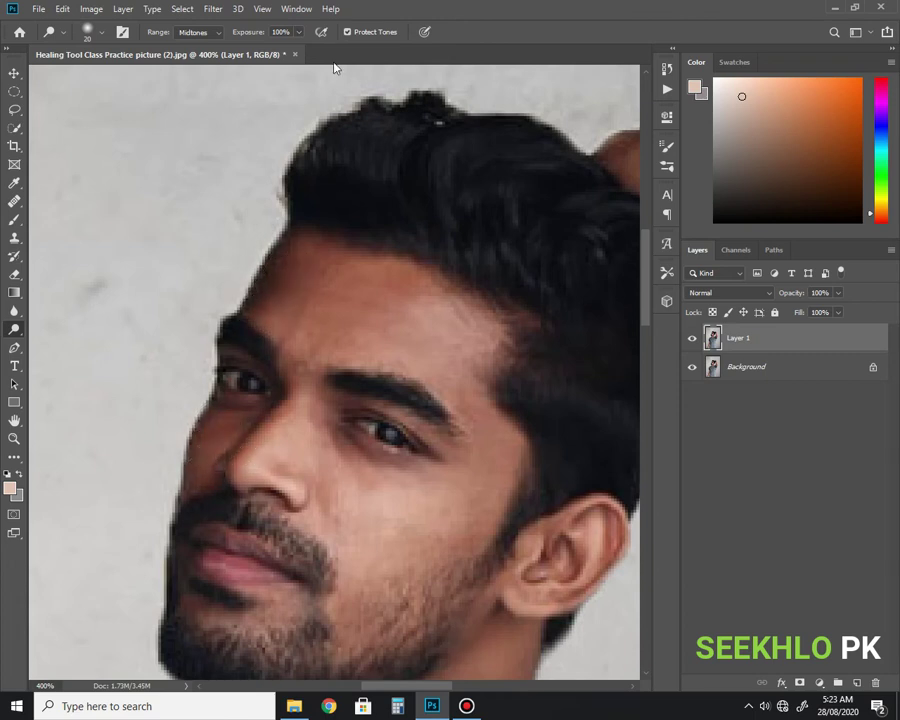
Try dodging the shaded forehead and cheek at 10% exposure and undo the strokes
click(297, 36)
drag(296, 51, 243, 51)
mouse_move(301, 275)
mouse_down()
mouse_move(275, 299)
mouse_move(291, 279)
mouse_move(274, 294)
mouse_move(281, 275)
mouse_move(271, 311)
mouse_move(285, 269)
mouse_up()
mouse_move(226, 396)
mouse_down()
mouse_move(209, 450)
mouse_move(215, 478)
mouse_up()
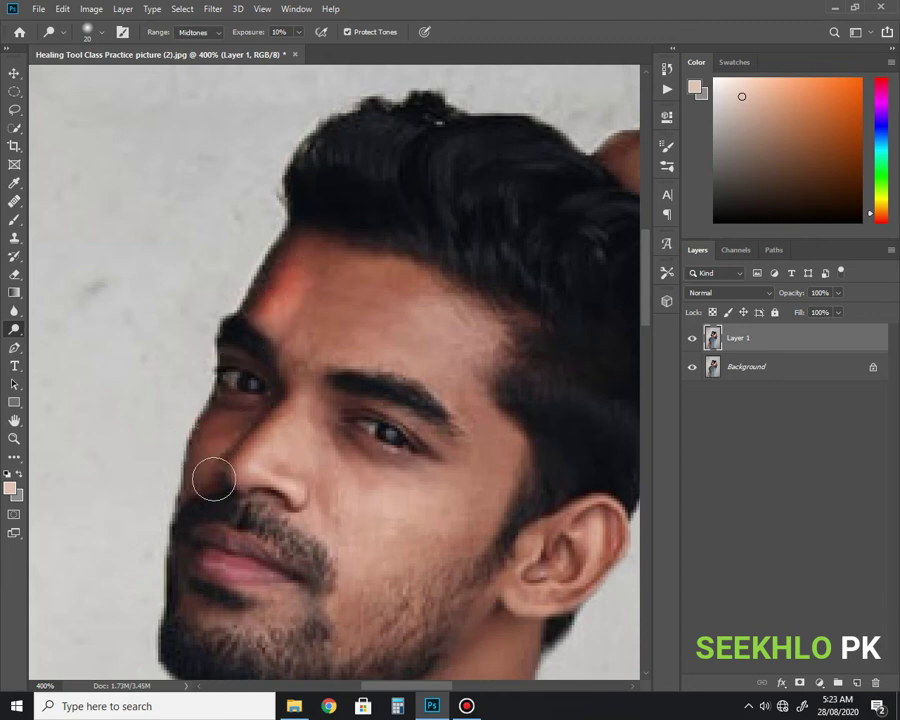
key(ctrl+z)
key(ctrl+z)
key(ctrl+z)
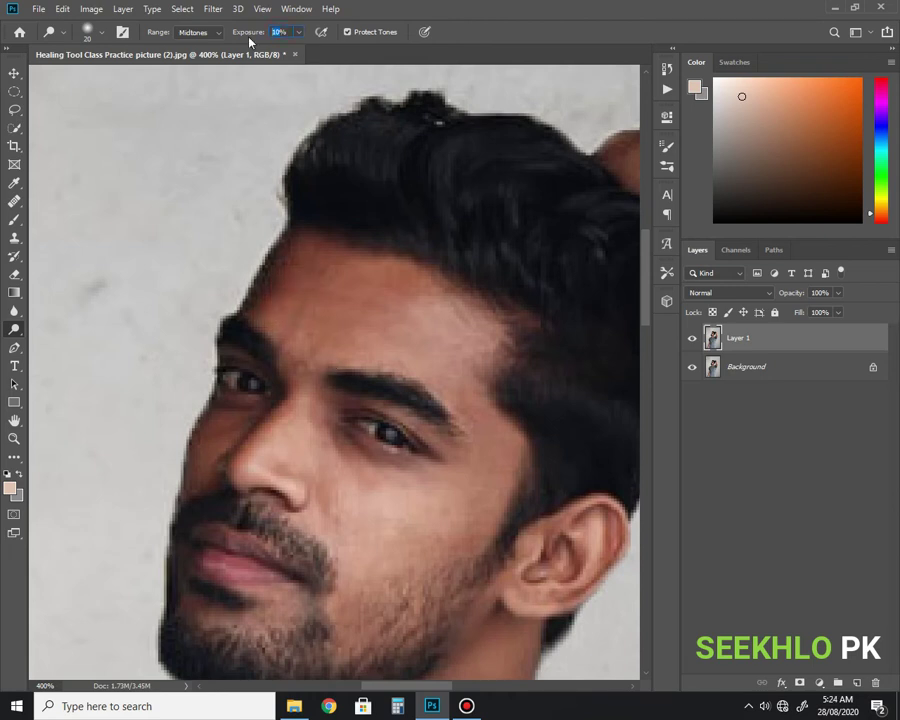
Set the Dodge exposure to 50% and lighten the shaded side of the forehead and cheek
click(298, 32)
drag(316, 52, 321, 52)
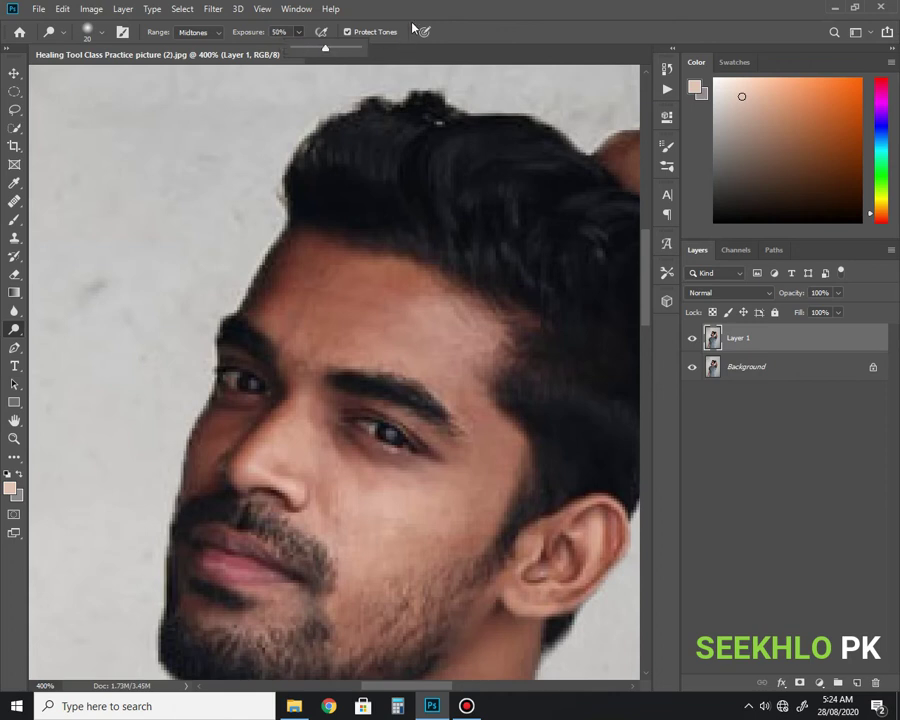
mouse_move(297, 287)
mouse_down()
mouse_move(266, 318)
mouse_move(284, 291)
mouse_move(214, 450)
mouse_up()
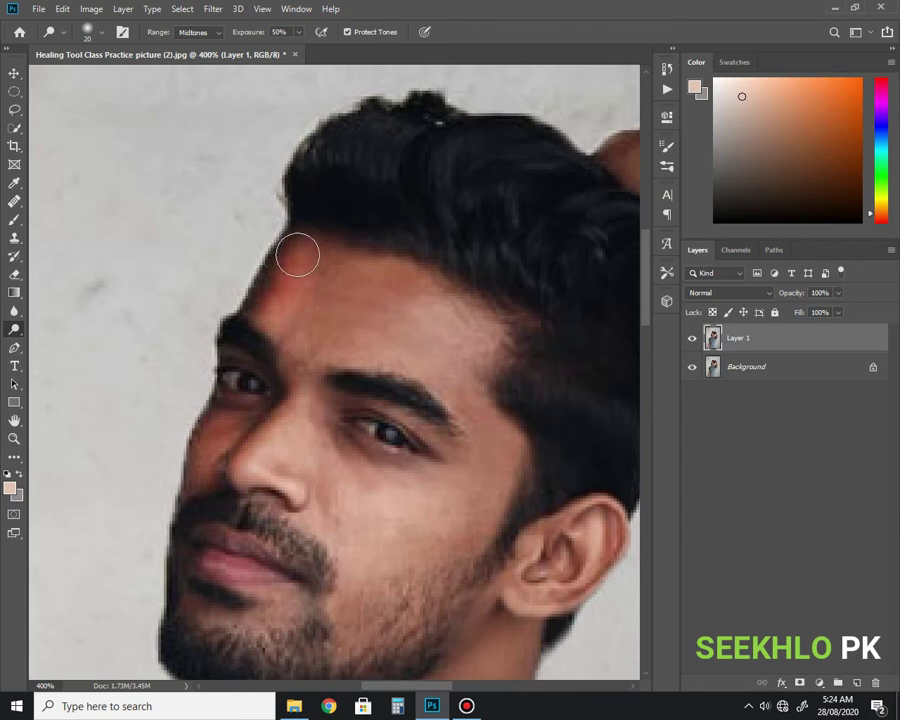
scroll(376, 507, down, 5)
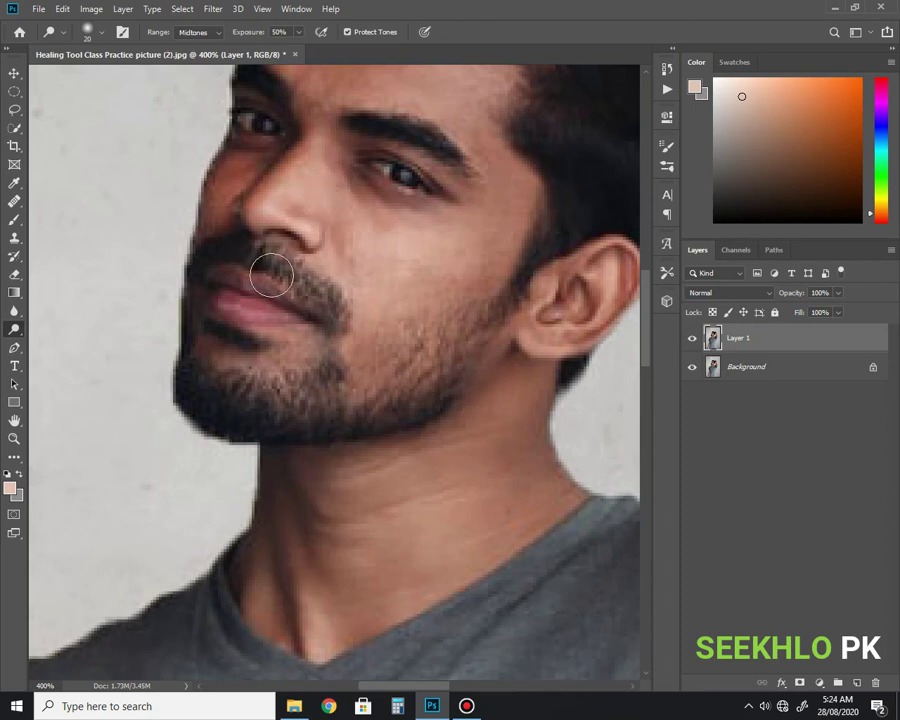
mouse_move(416, 358)
mouse_down()
mouse_move(289, 517)
mouse_move(360, 557)
mouse_up()
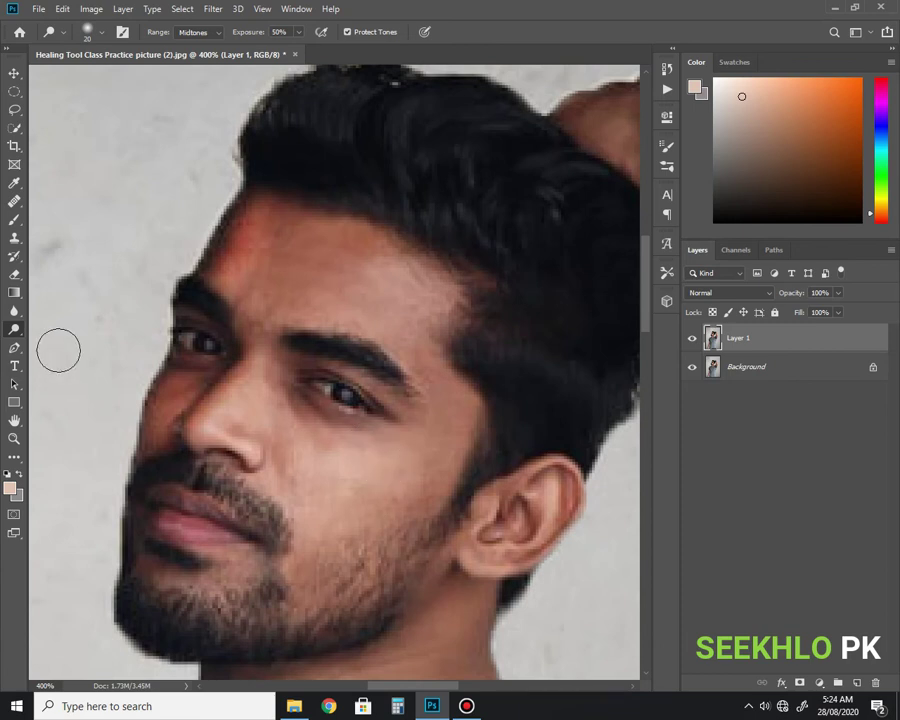
Try darkening the dodged forehead and cheek with the Burn tool, using a 15 px brush at 50% exposure in the Midtones range
right_click(8, 335)
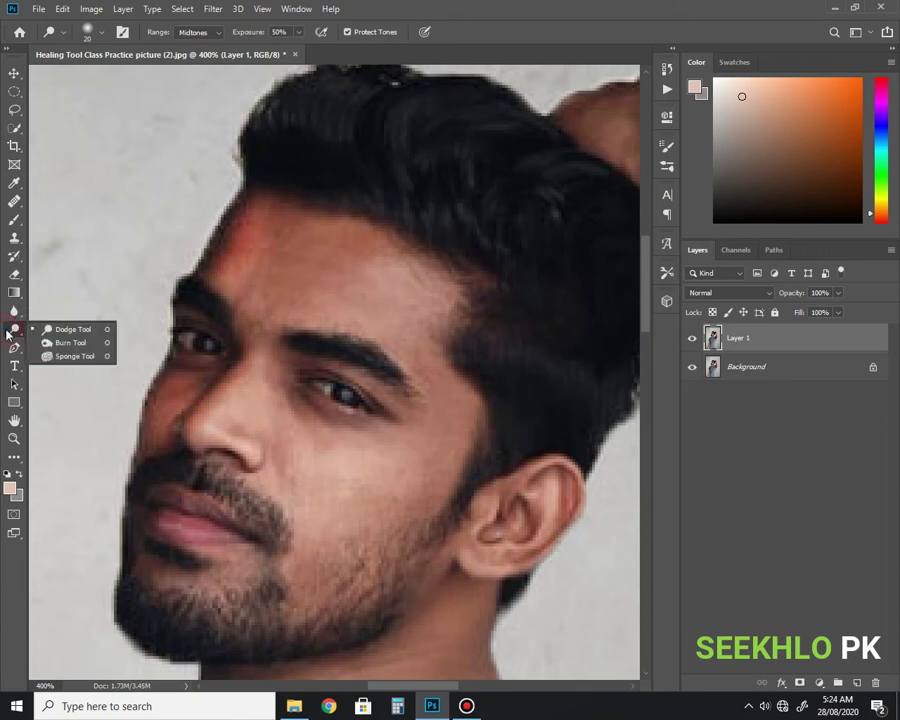
click(90, 343)
key(bracketleft)
key(bracketleft)
key(bracketleft)
key(bracketleft)
key(bracketleft)
mouse_move(252, 224)
mouse_down()
mouse_move(227, 275)
mouse_move(241, 221)
mouse_move(253, 233)
mouse_move(225, 261)
mouse_move(249, 217)
mouse_move(229, 259)
mouse_up()
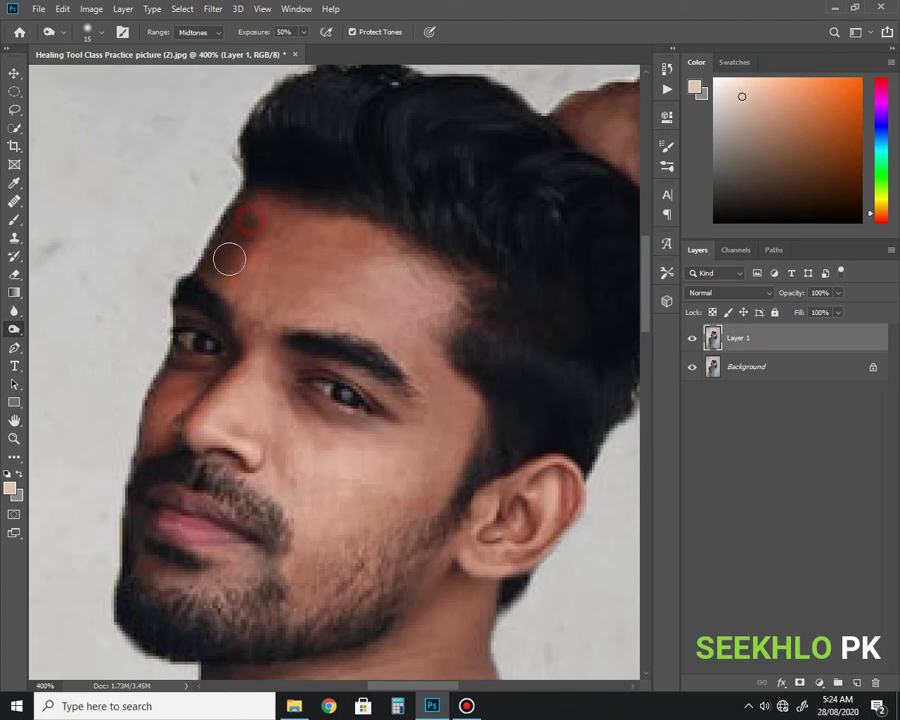
drag(185, 368, 153, 428)
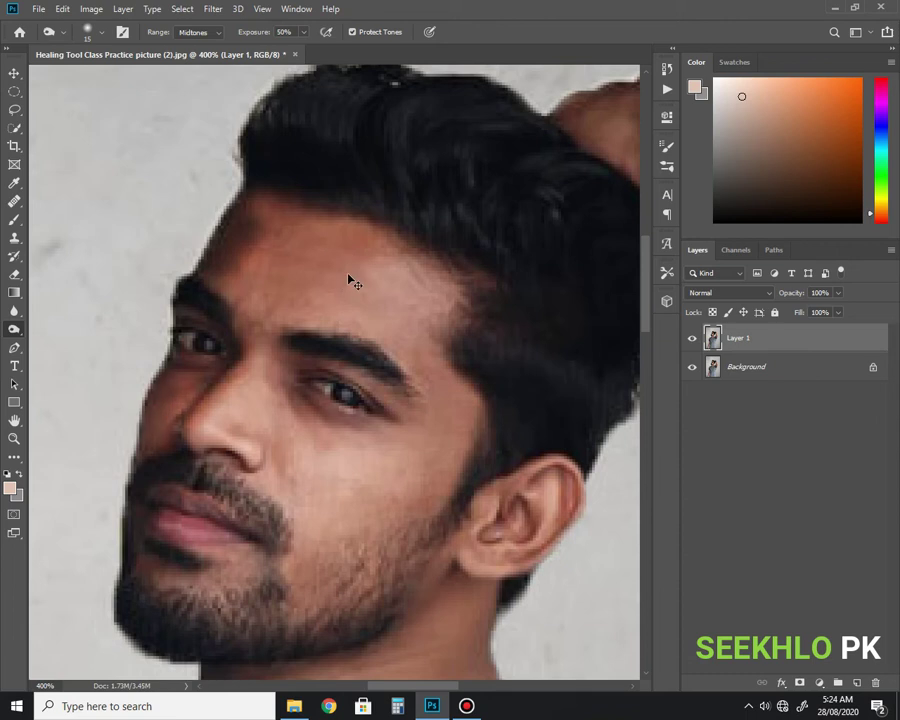
mouse_move(240, 235)
mouse_down()
mouse_move(220, 265)
mouse_move(245, 245)
mouse_move(225, 275)
mouse_move(235, 255)
mouse_up()
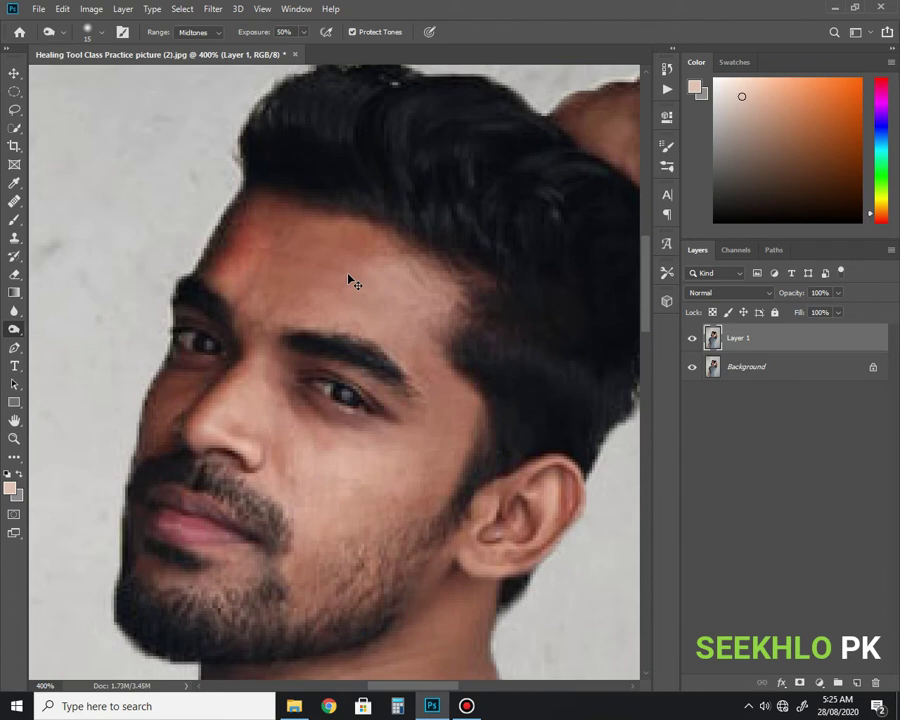
drag(444, 404, 364, 362)
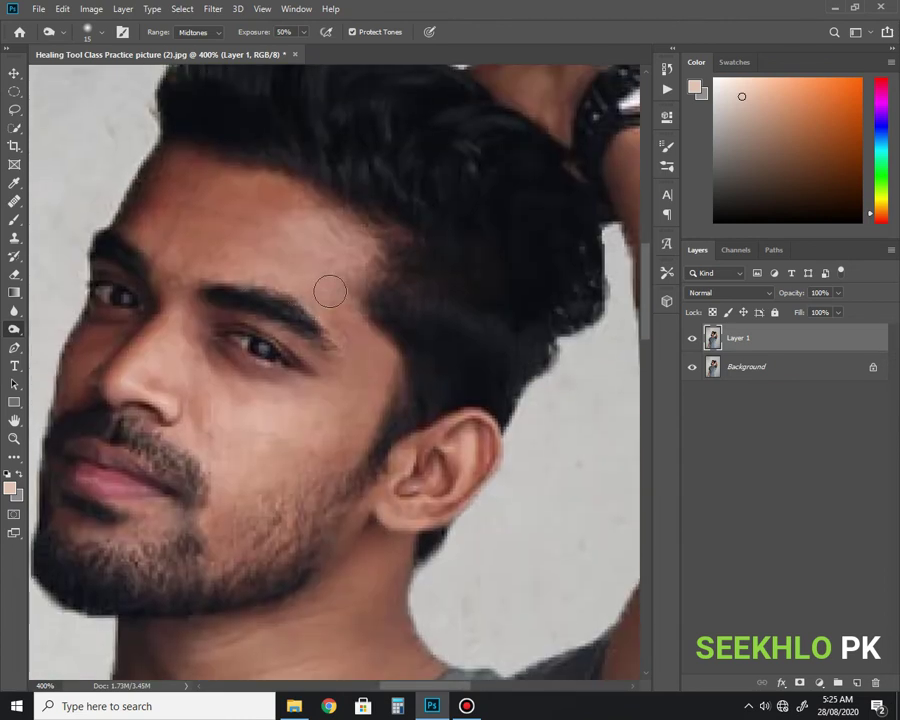
Try burning a spot on the upper forehead near the hairline and the outer cheek beside the sideburn at 50% exposure
click(319, 235)
click(316, 231)
mouse_move(326, 235)
mouse_down()
mouse_move(305, 223)
mouse_move(299, 257)
mouse_move(323, 290)
mouse_move(341, 250)
mouse_move(275, 247)
mouse_up()
mouse_move(364, 350)
mouse_down()
mouse_move(358, 331)
mouse_move(383, 369)
mouse_move(376, 380)
mouse_up()
click(352, 424)
click(365, 401)
mouse_move(352, 412)
mouse_down()
mouse_move(364, 394)
mouse_move(350, 357)
mouse_up()
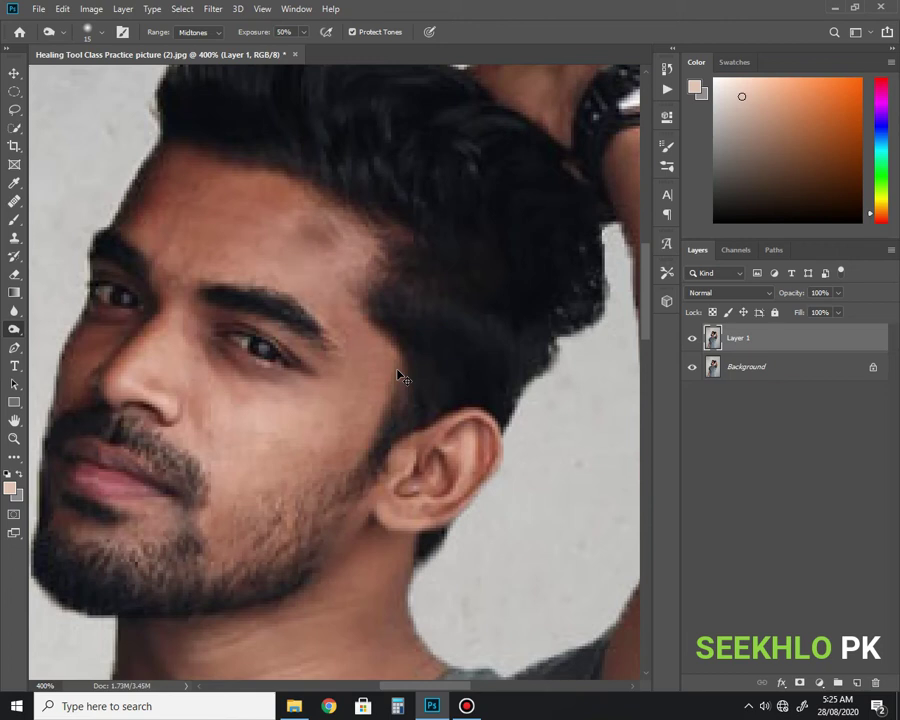
Switch to the Sponge tool and reduce its brush size to 35 px
right_click(22, 333)
click(80, 353)
key(bracketleft)
key(bracketleft)
key(bracketleft)
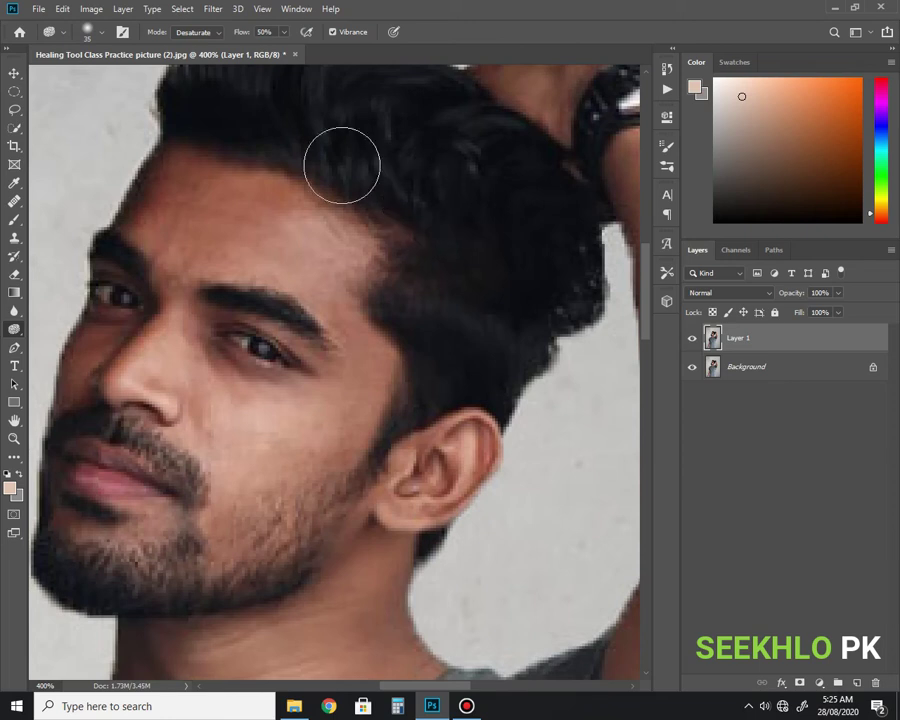
click(91, 9)
mouse_move(180, 46)
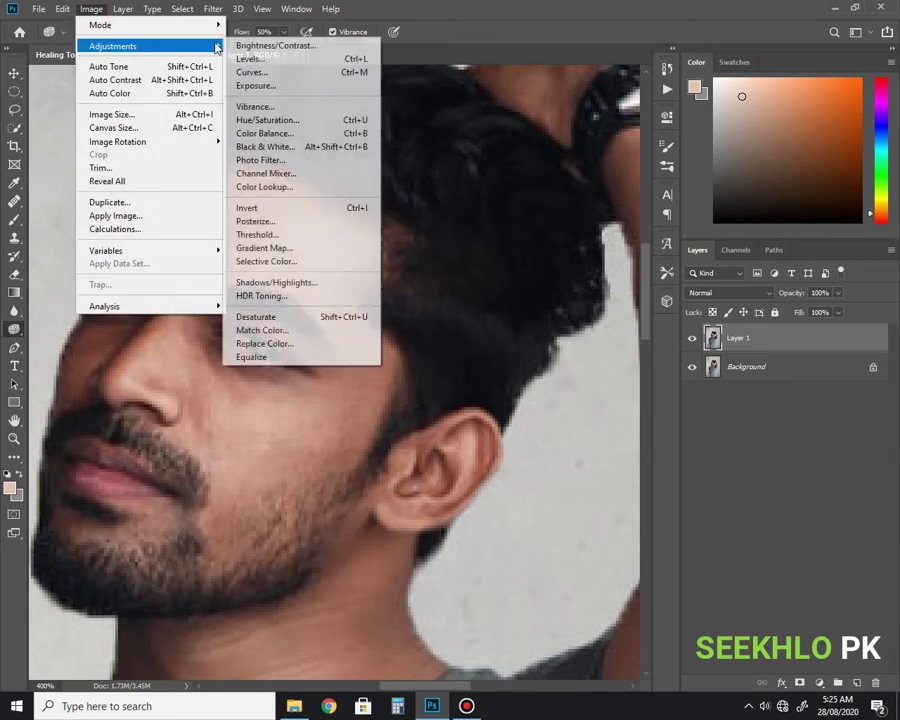
click(279, 317)
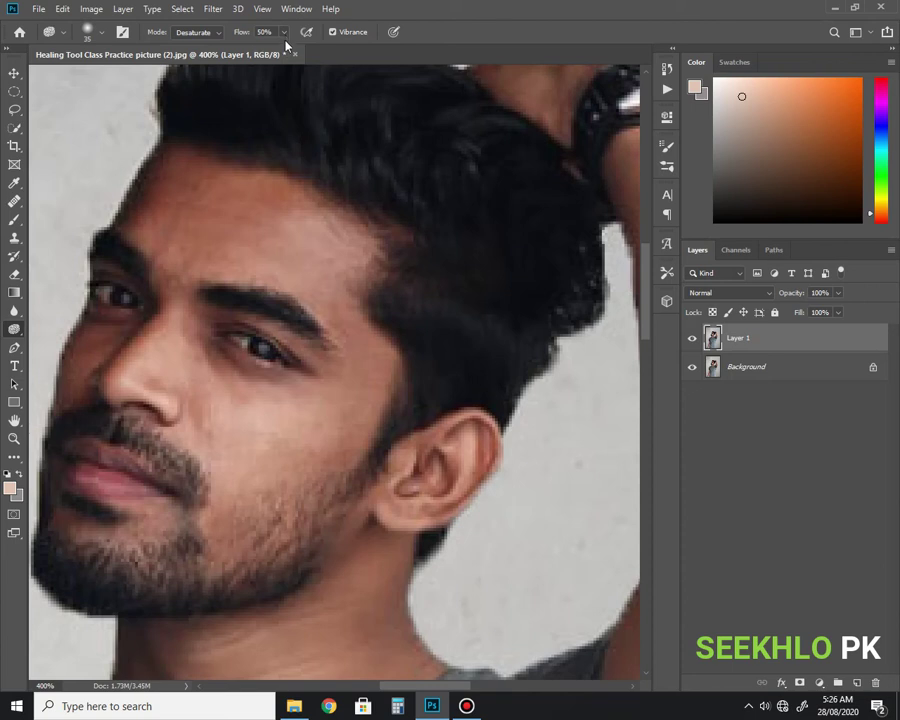
Desaturate the cheek from below the eye down to the beard with the Sponge tool at 50% flow
mouse_move(268, 192)
mouse_down()
mouse_move(310, 242)
mouse_move(280, 240)
mouse_move(272, 249)
mouse_up()
mouse_move(283, 432)
mouse_down()
mouse_move(253, 438)
mouse_move(267, 446)
mouse_move(267, 465)
mouse_up()
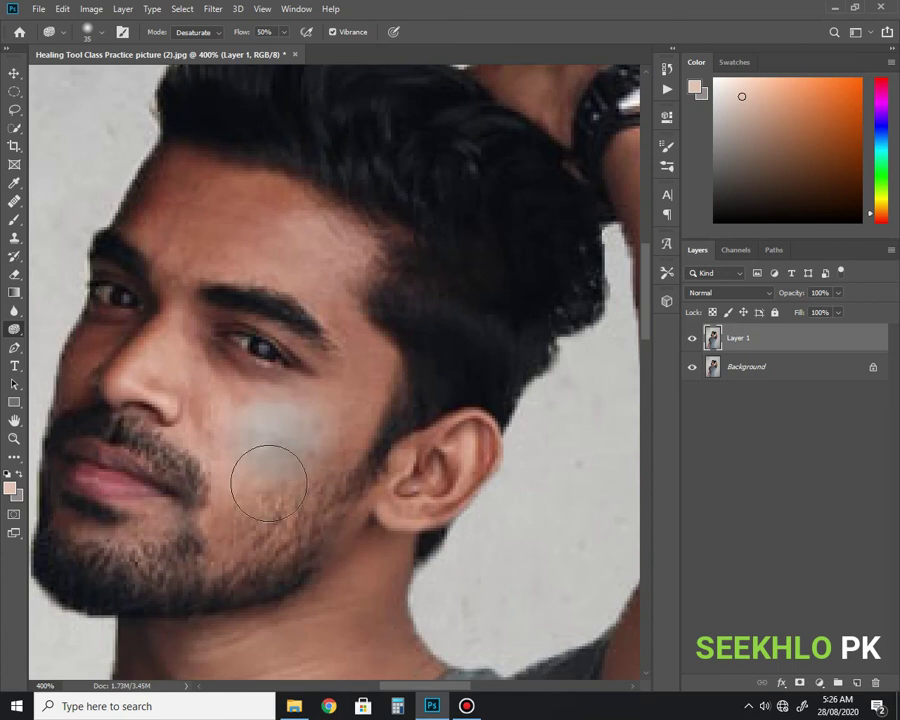
mouse_move(265, 516)
mouse_down()
mouse_move(245, 543)
mouse_move(261, 489)
mouse_move(258, 514)
mouse_move(299, 468)
mouse_move(316, 465)
mouse_move(329, 428)
mouse_move(358, 403)
mouse_move(358, 369)
mouse_move(328, 478)
mouse_move(332, 532)
mouse_move(293, 560)
mouse_move(253, 537)
mouse_move(295, 450)
mouse_up()
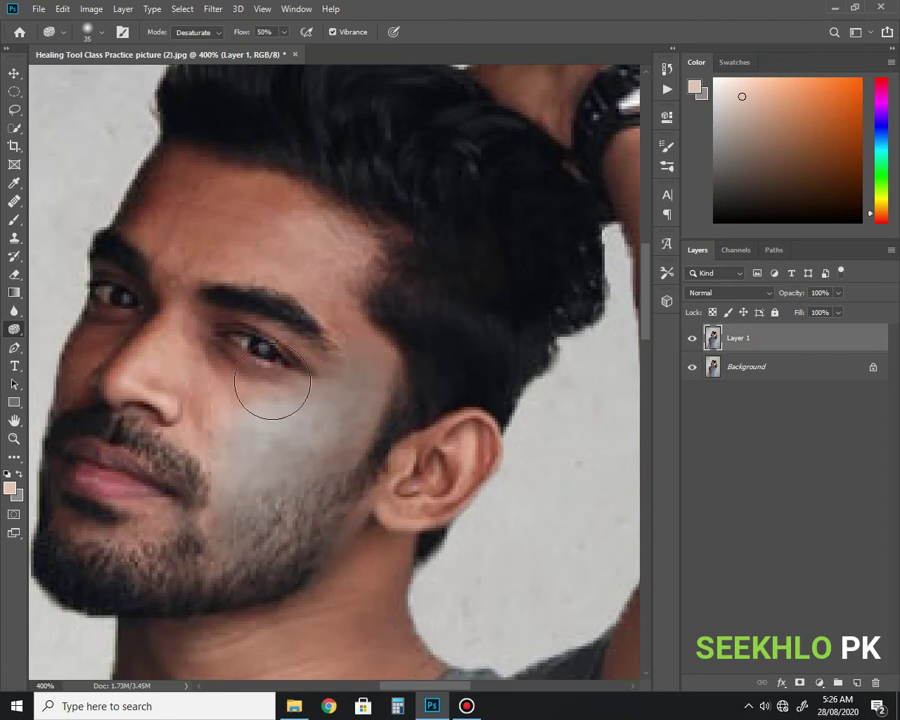
Change the Sponge mode to Saturate and paint color back into the desaturated cheek
click(218, 36)
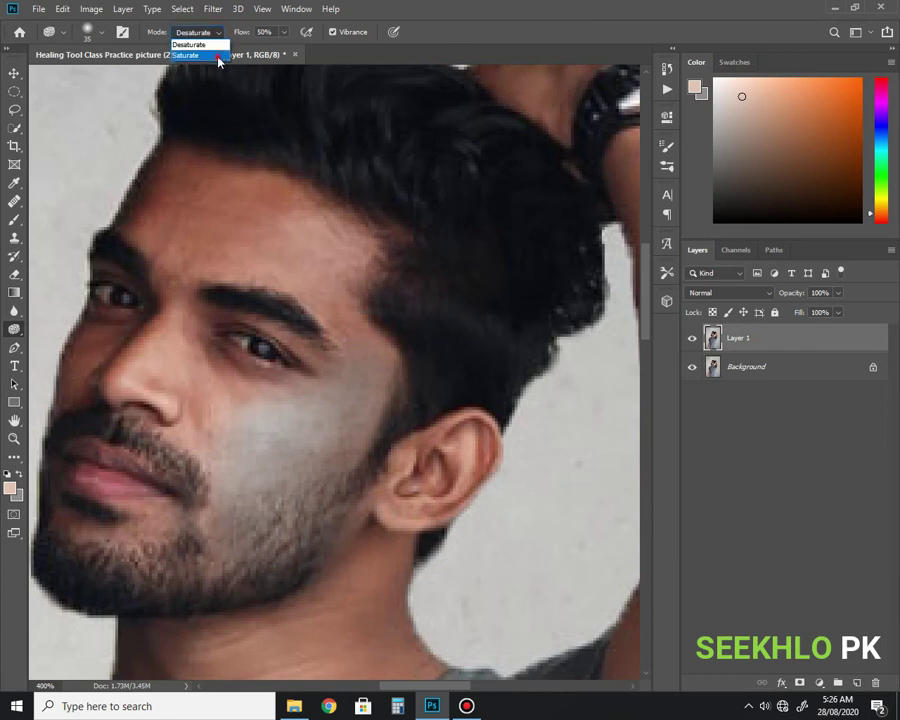
click(218, 56)
click(280, 444)
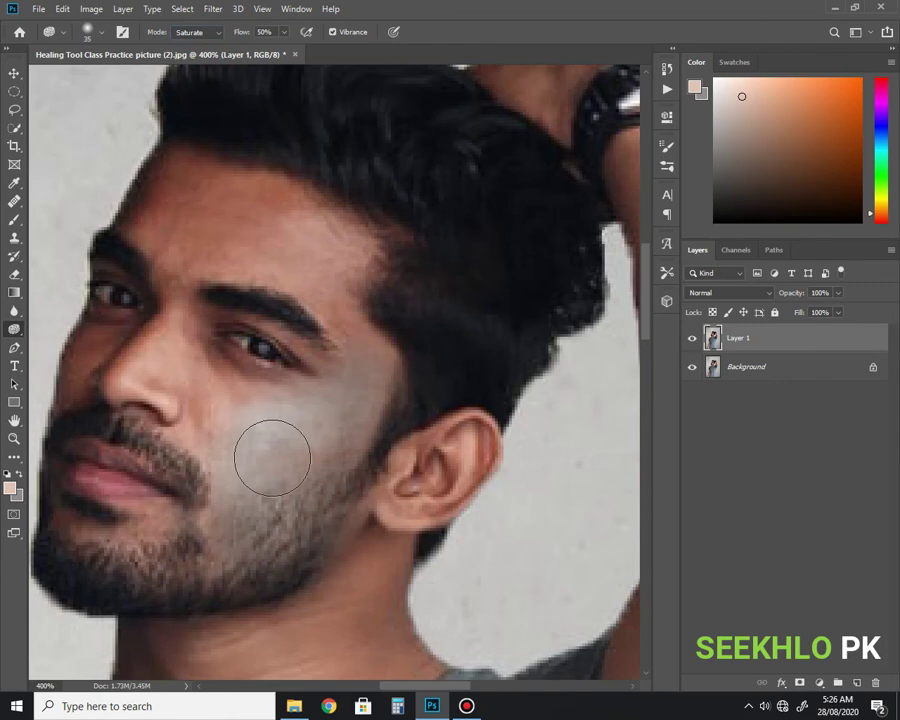
click(267, 434)
mouse_move(245, 518)
mouse_down()
mouse_move(282, 477)
mouse_move(285, 429)
mouse_move(266, 440)
mouse_move(342, 400)
mouse_move(319, 421)
mouse_move(261, 424)
mouse_move(254, 465)
mouse_move(269, 484)
mouse_move(249, 500)
mouse_move(281, 451)
mouse_move(261, 446)
mouse_move(297, 448)
mouse_up()
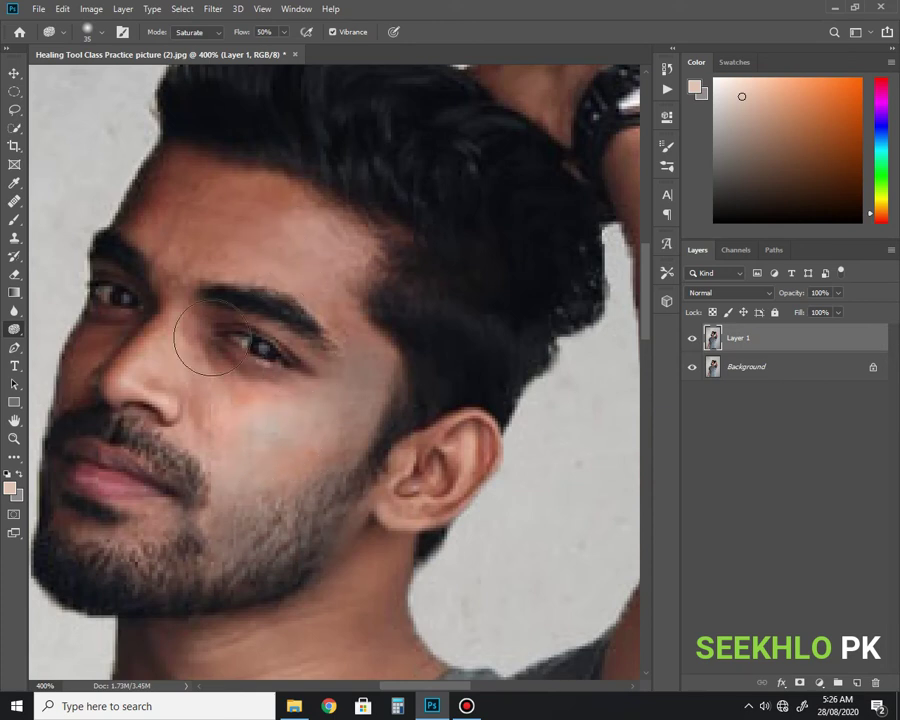
Try saturating the skin around the eye, and undo the sponge strokes on the face
mouse_move(263, 350)
mouse_down()
mouse_move(277, 342)
mouse_move(261, 342)
mouse_move(273, 318)
mouse_move(333, 385)
mouse_up()
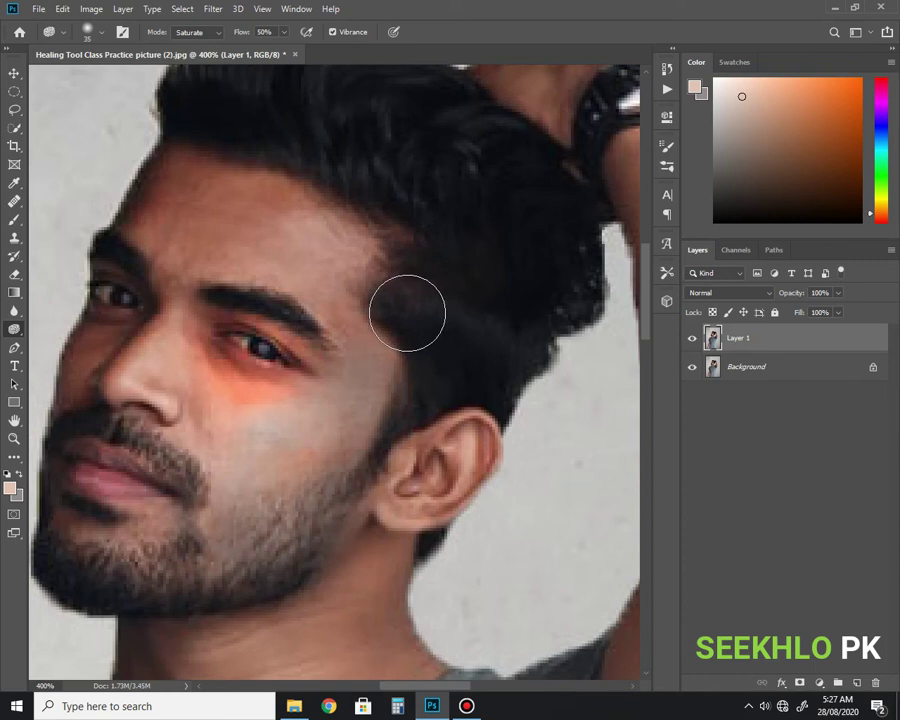
key(ctrl+z)
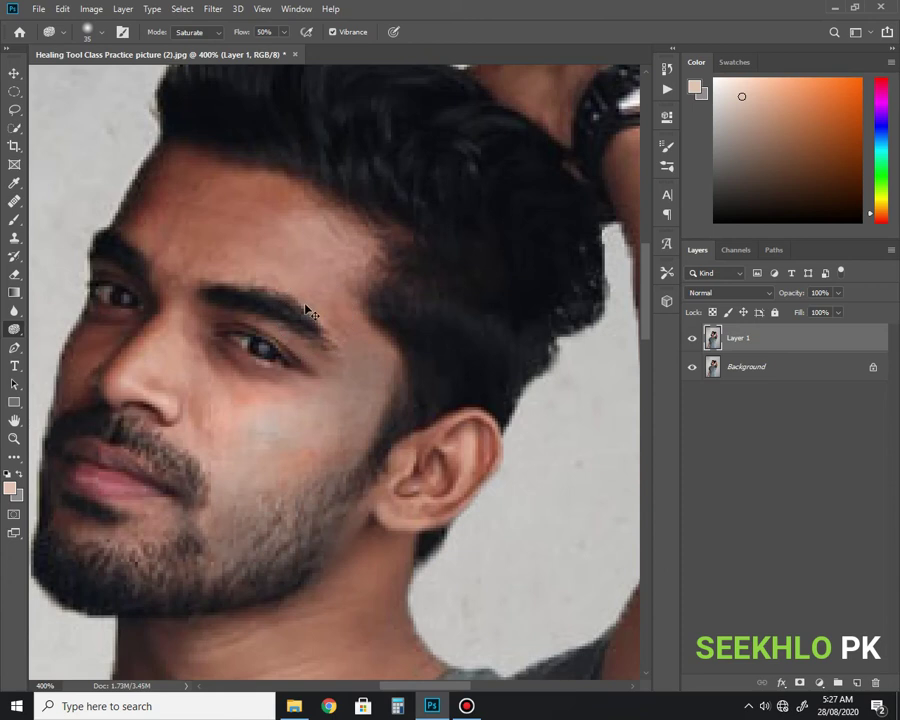
key(ctrl+0)
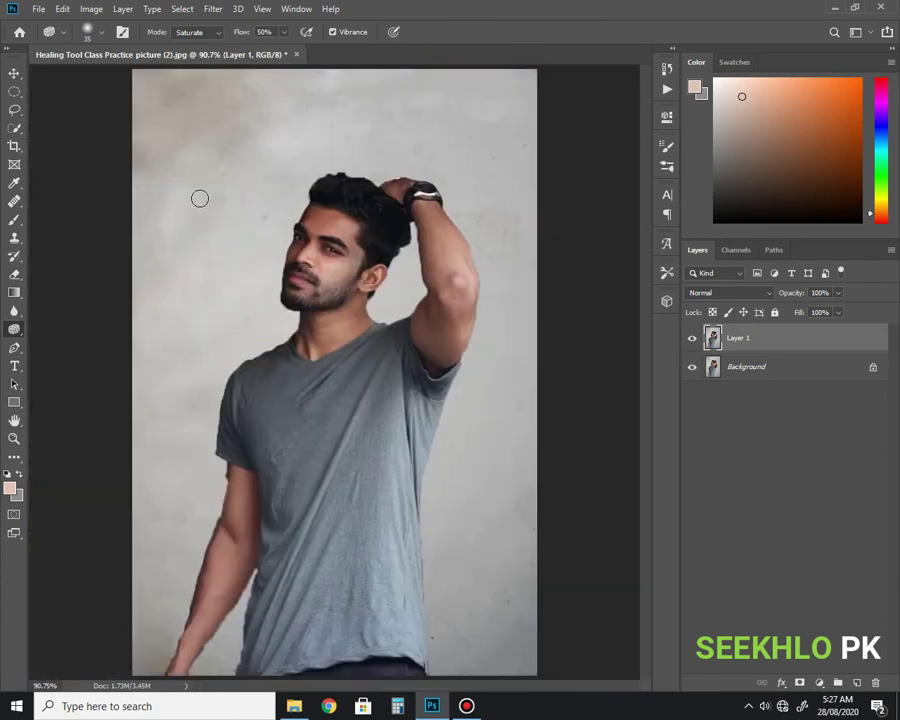
key(ctrl+z)
click(14, 73)
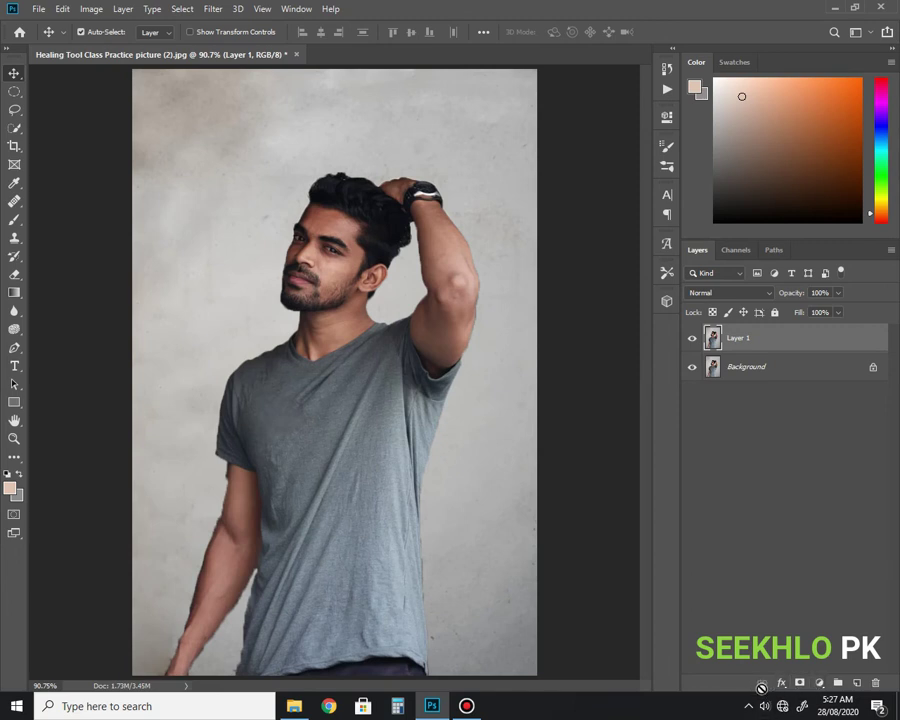
Add a light grey (#c0c0c0) solid color fill layer above Layer 1 and set its blend mode to Soft Light
click(818, 682)
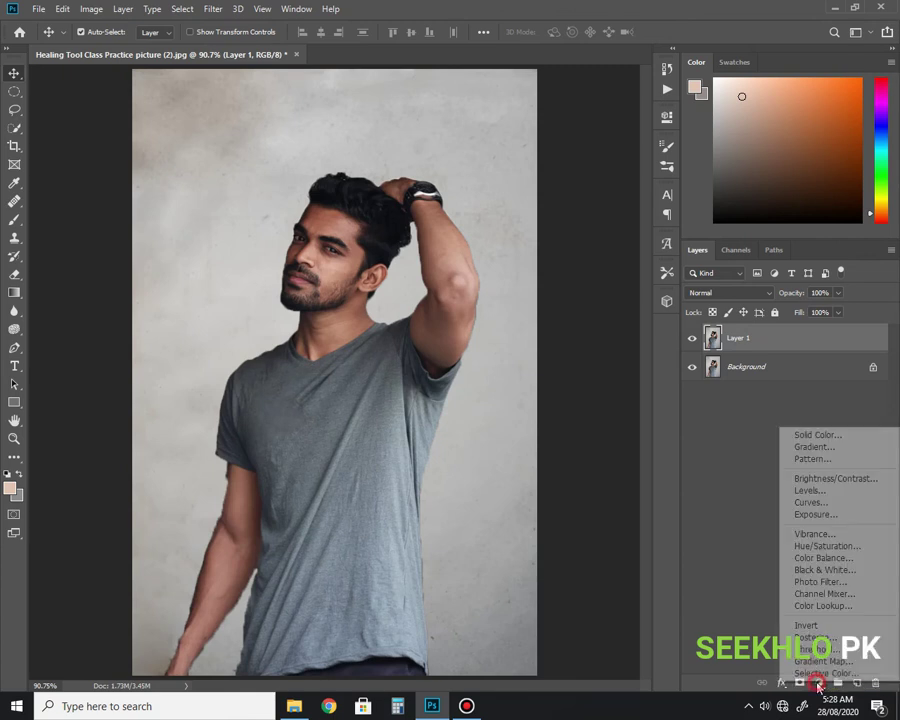
click(798, 436)
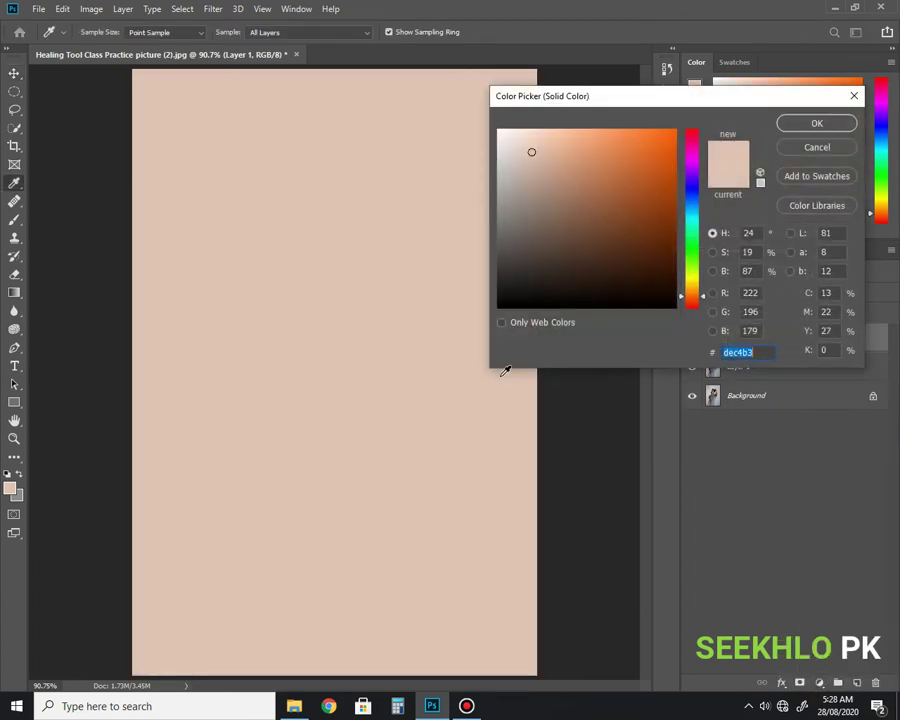
drag(510, 167, 496, 173)
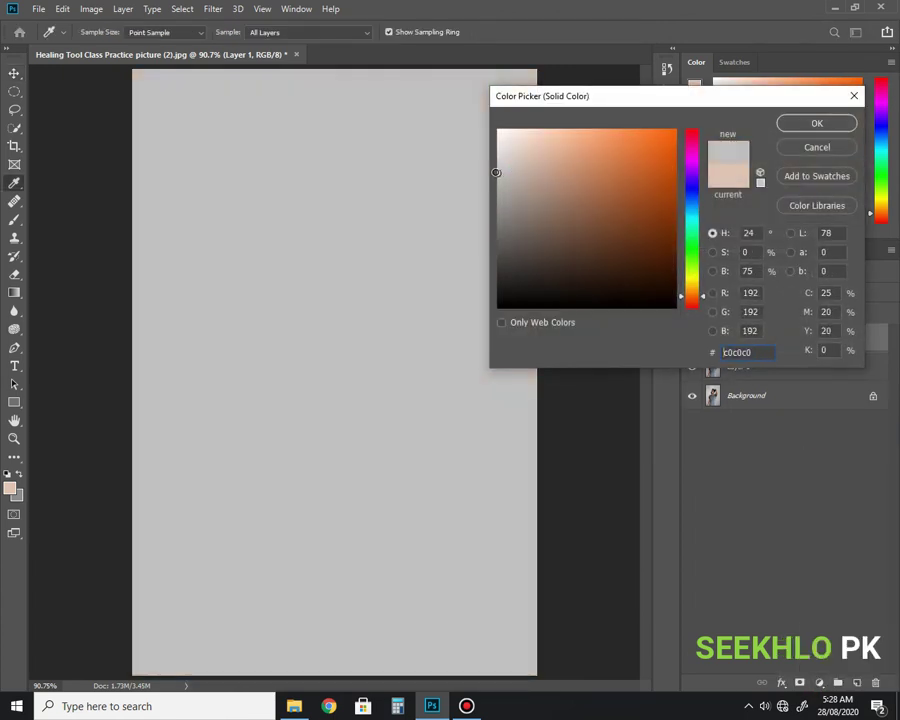
click(788, 122)
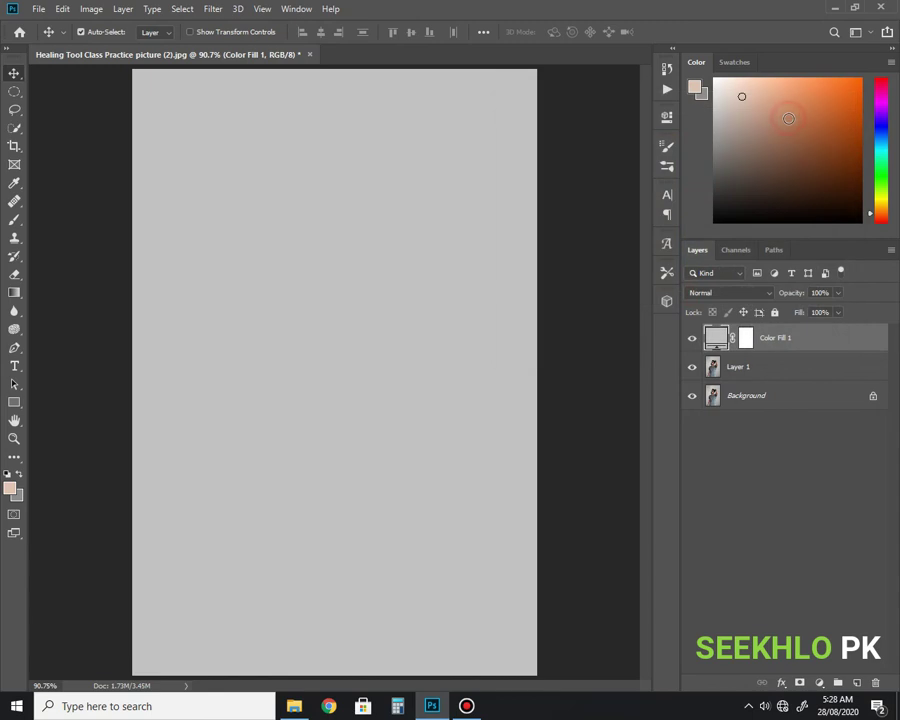
click(762, 295)
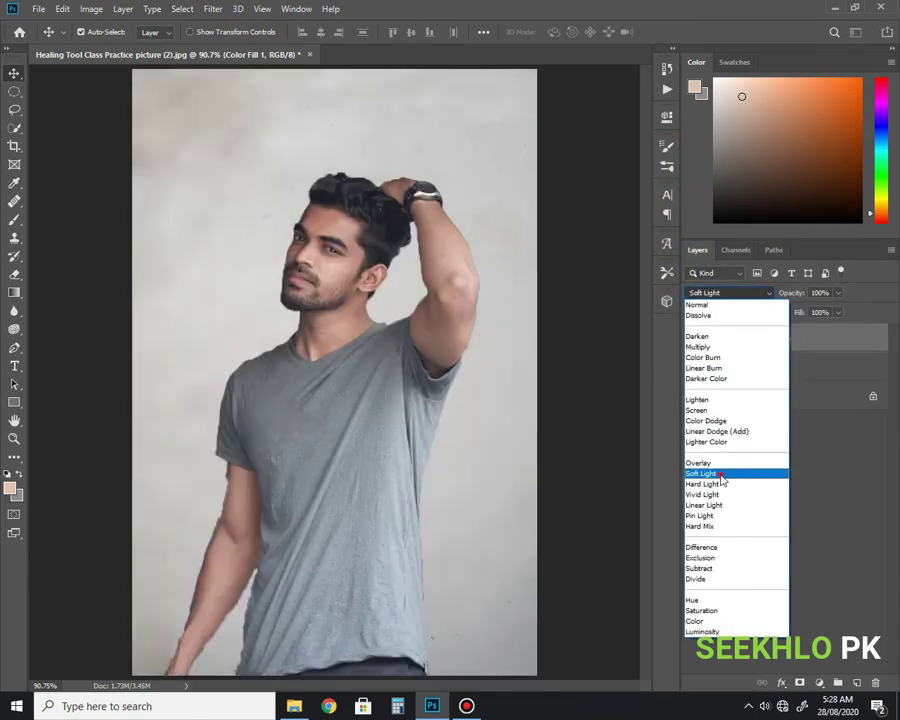
click(720, 476)
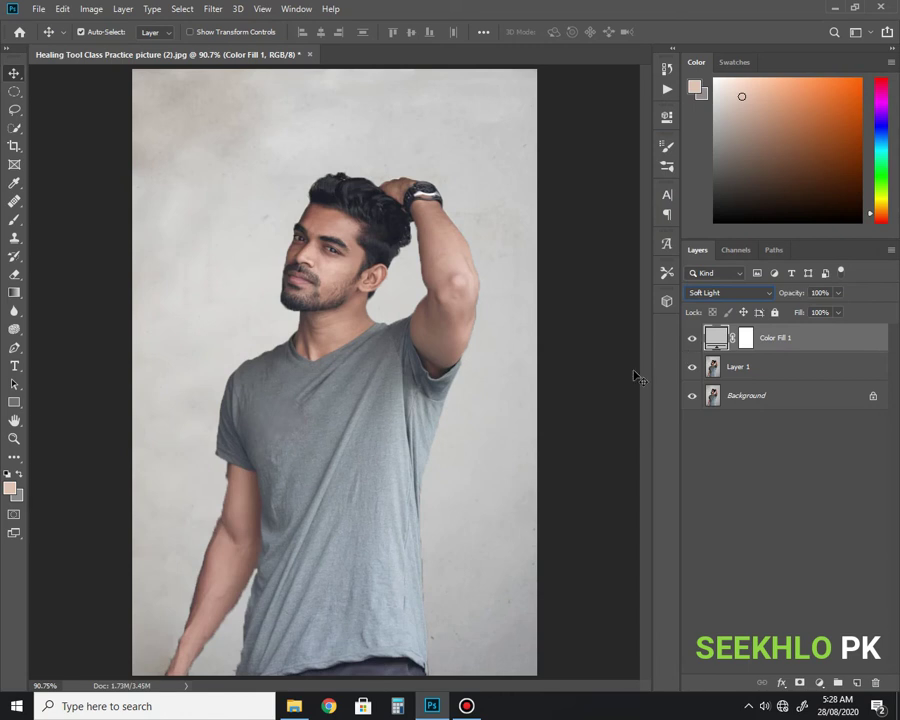
On Layer 1, lighten the shaded edge of the forehead with a 20 px Dodge brush at 50% exposure in the Midtones range
key(ctrl+plus)
key(ctrl+plus)
key(ctrl+plus)
drag(424, 340, 427, 592)
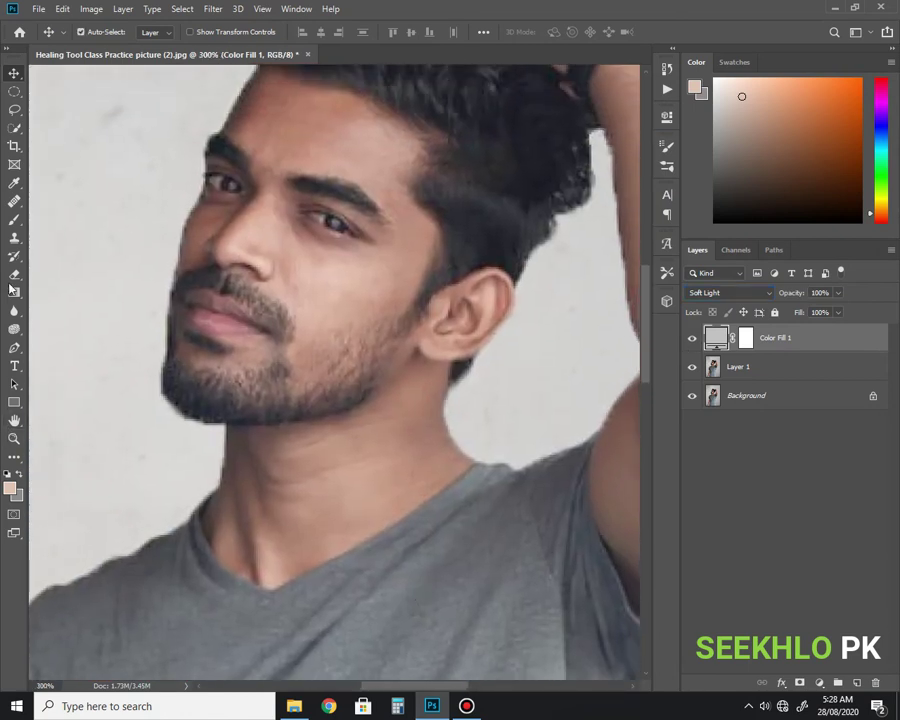
click(16, 334)
right_click(16, 334)
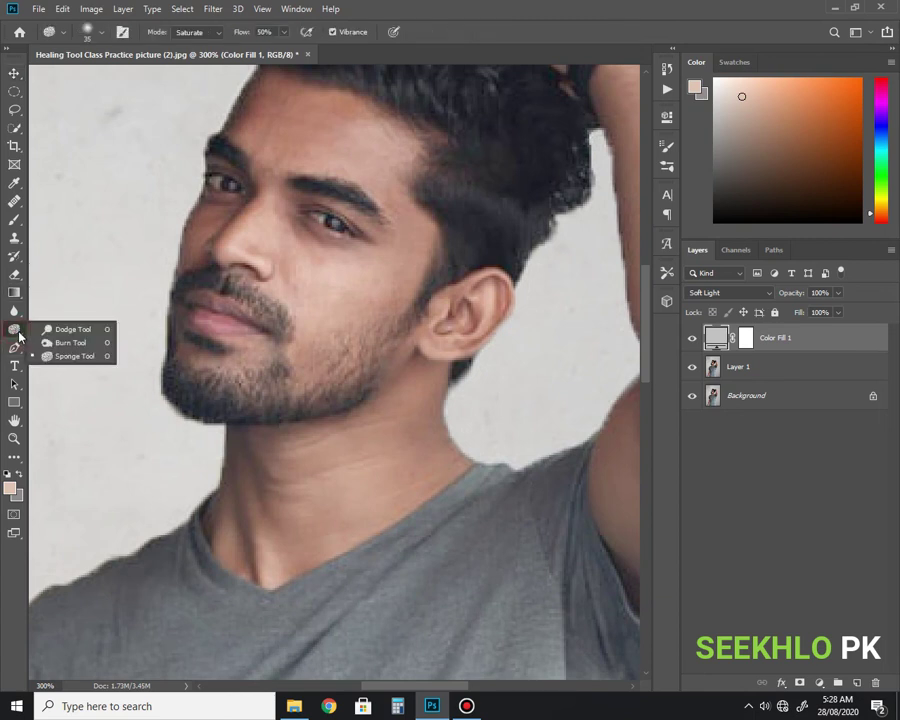
click(75, 325)
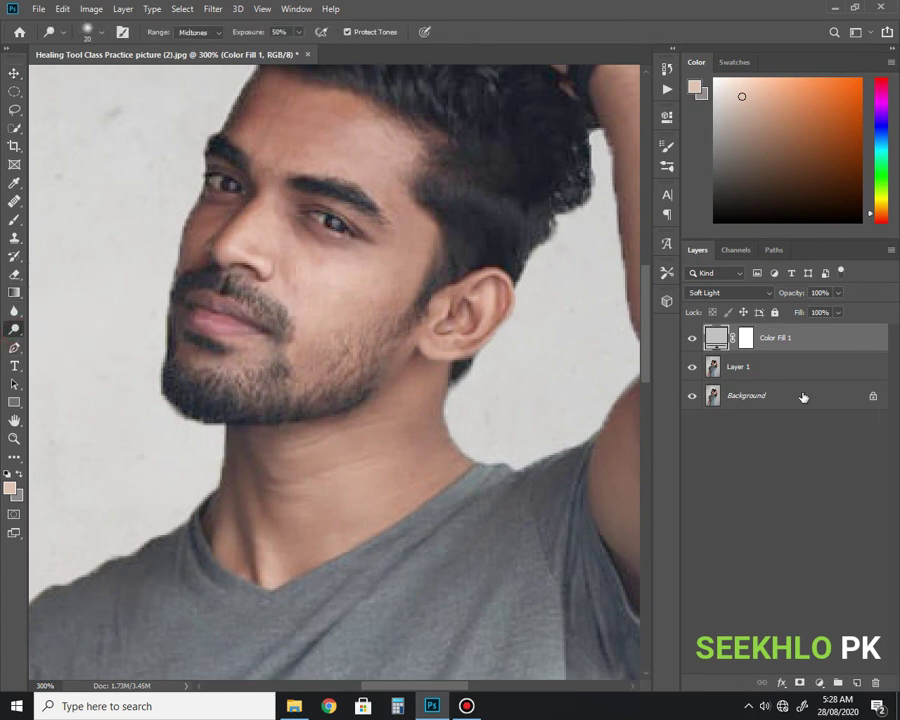
click(740, 367)
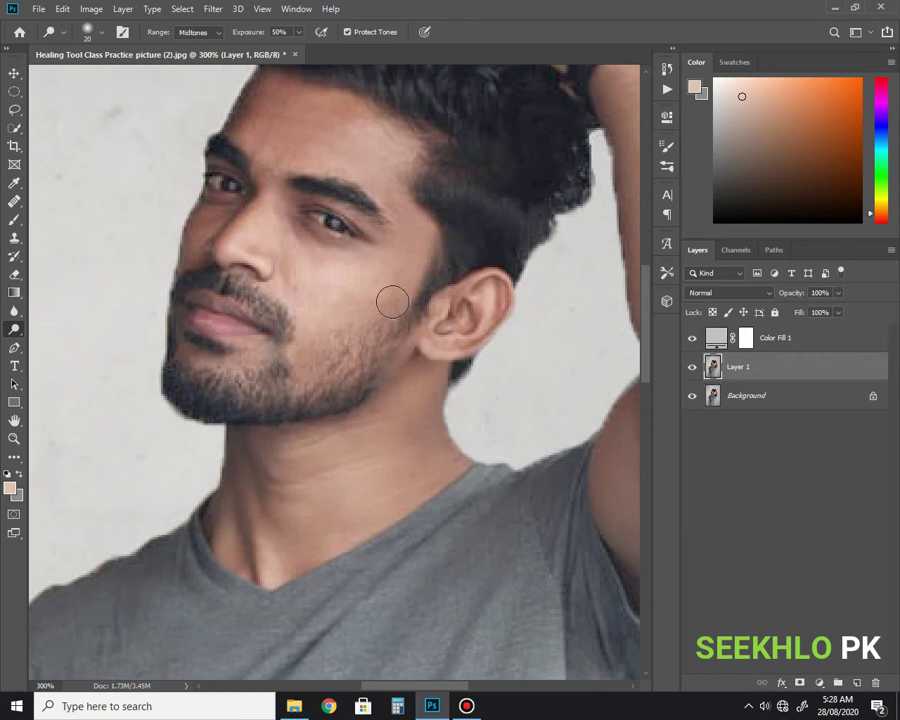
mouse_move(259, 98)
mouse_down()
mouse_move(239, 129)
mouse_move(268, 84)
mouse_move(250, 125)
mouse_up()
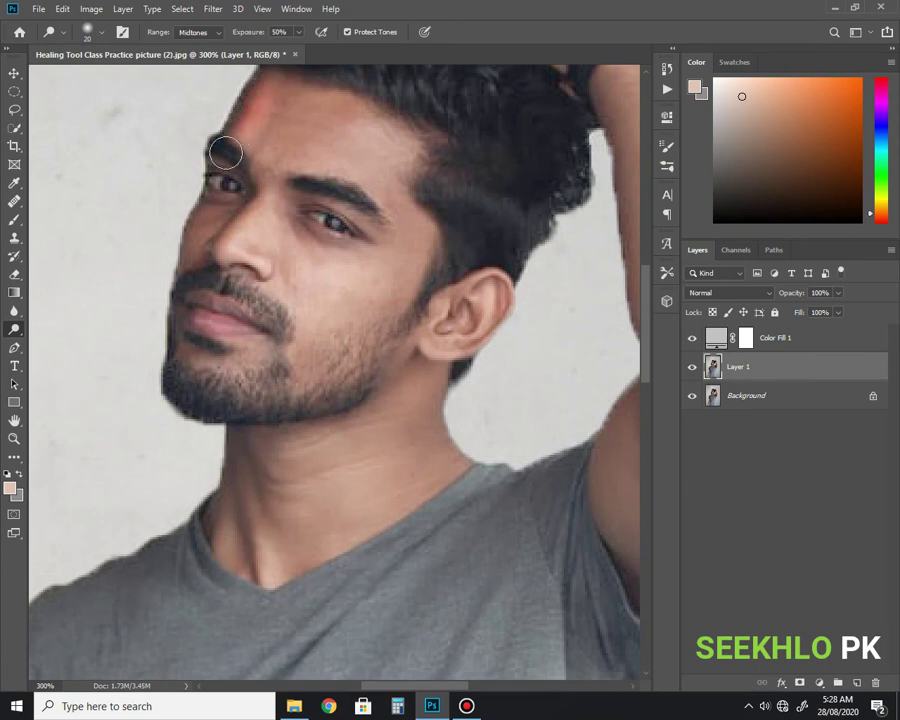
Dodge the shaded cheek below the far eye and touch up the forehead edge
drag(217, 201, 191, 255)
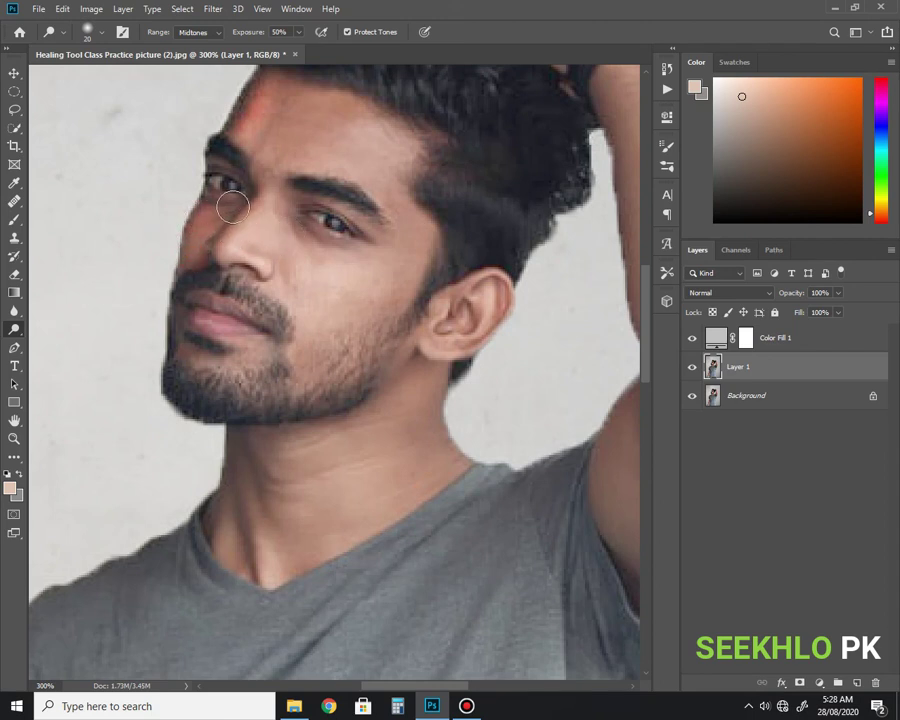
click(189, 249)
click(247, 132)
click(265, 80)
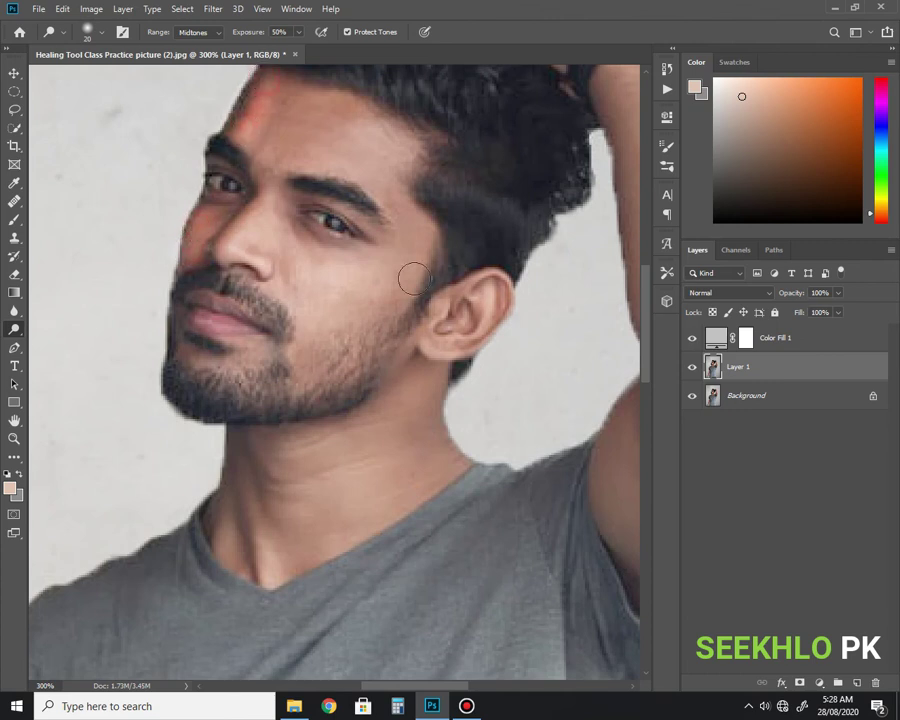
Compare the face with Layer 1 hidden and shown
click(691, 367)
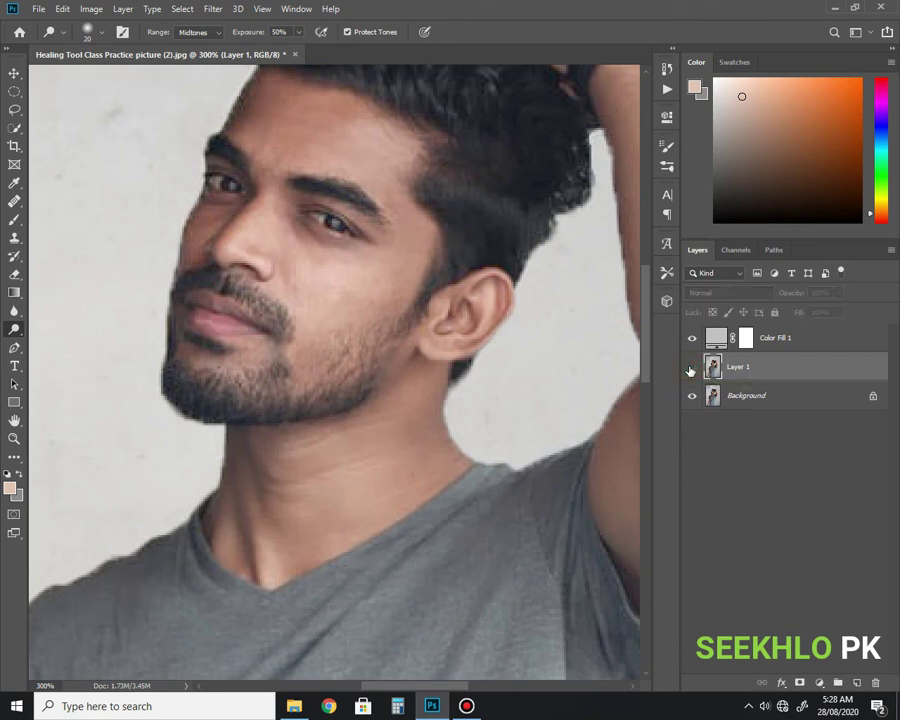
click(691, 367)
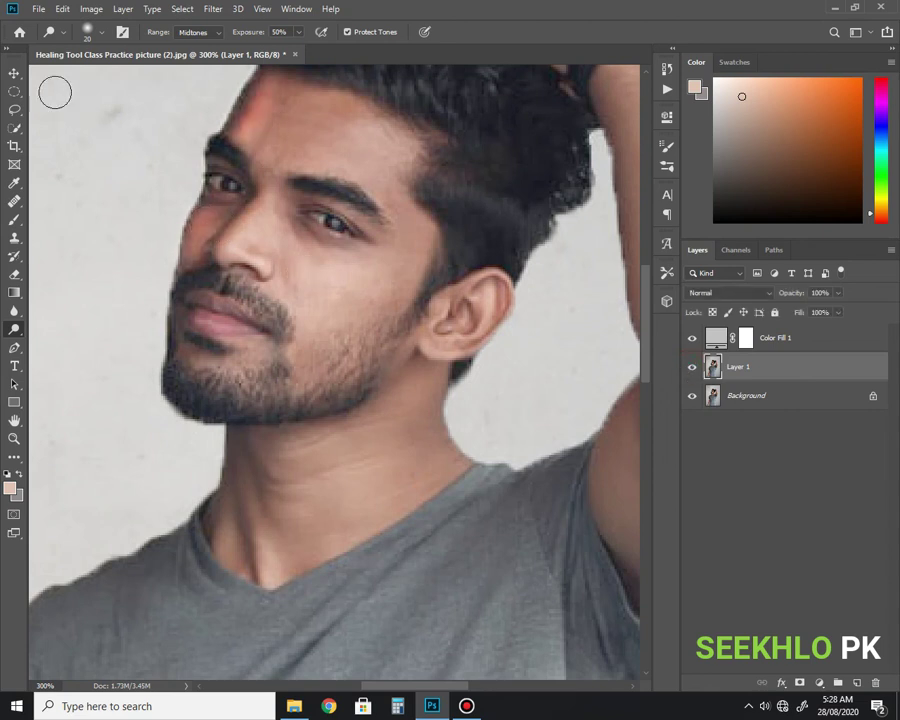
click(14, 73)
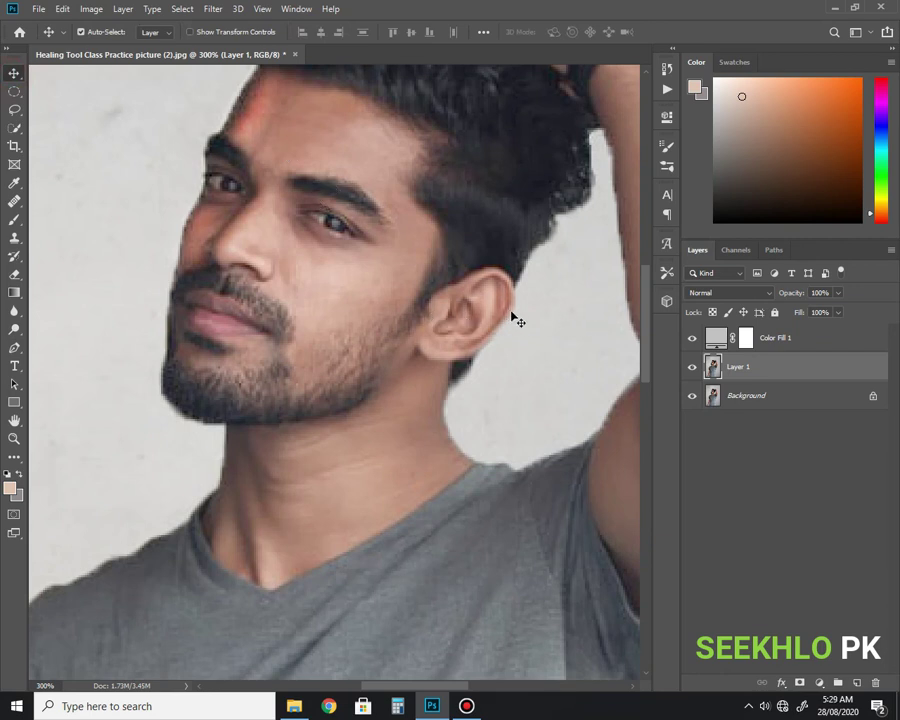
Darken the sideburn and the beard along the jaw and chin with a 15 px Burn brush at 50% exposure in the Midtones range
drag(447, 508, 398, 539)
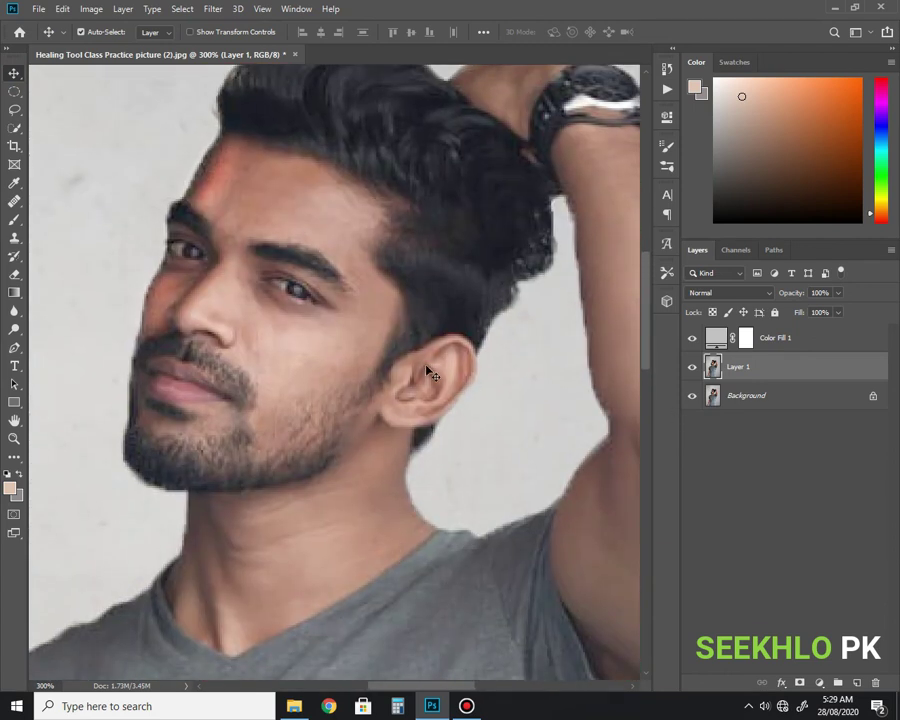
click(14, 329)
click(70, 327)
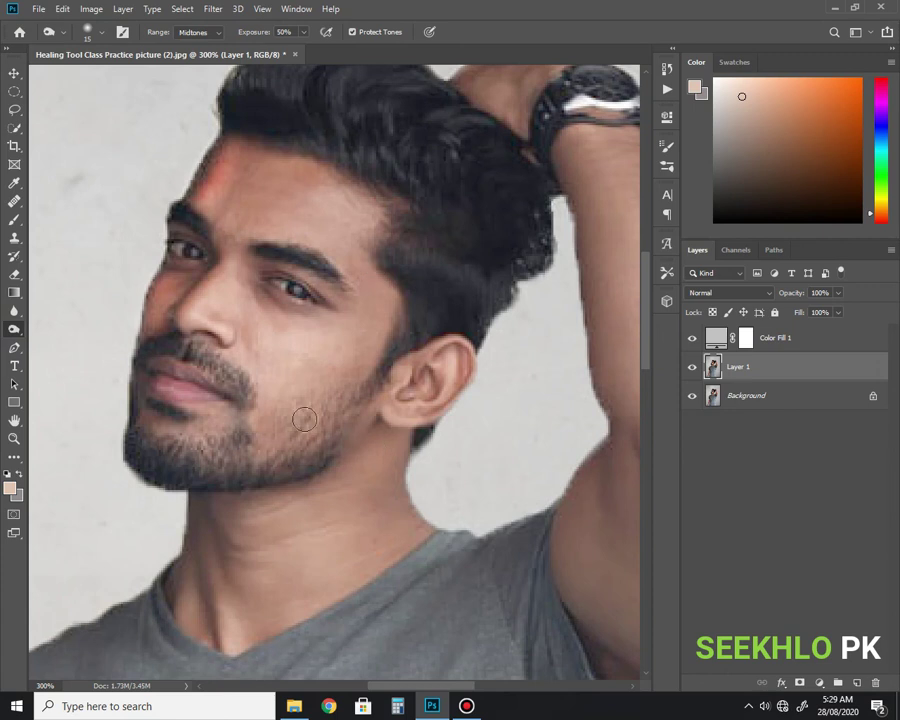
drag(436, 541, 428, 495)
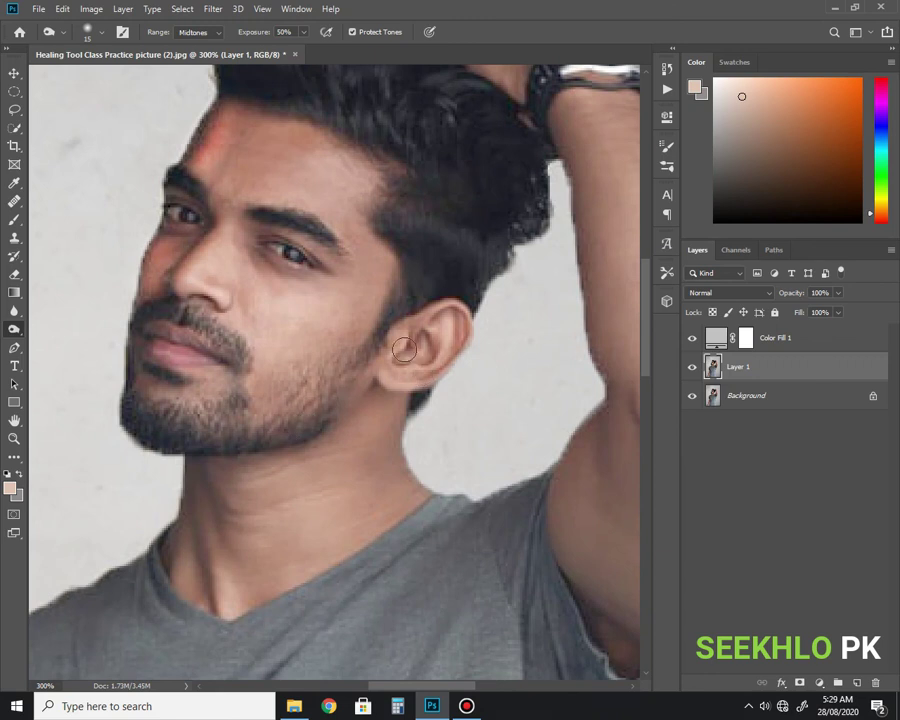
click(397, 297)
click(394, 307)
click(308, 427)
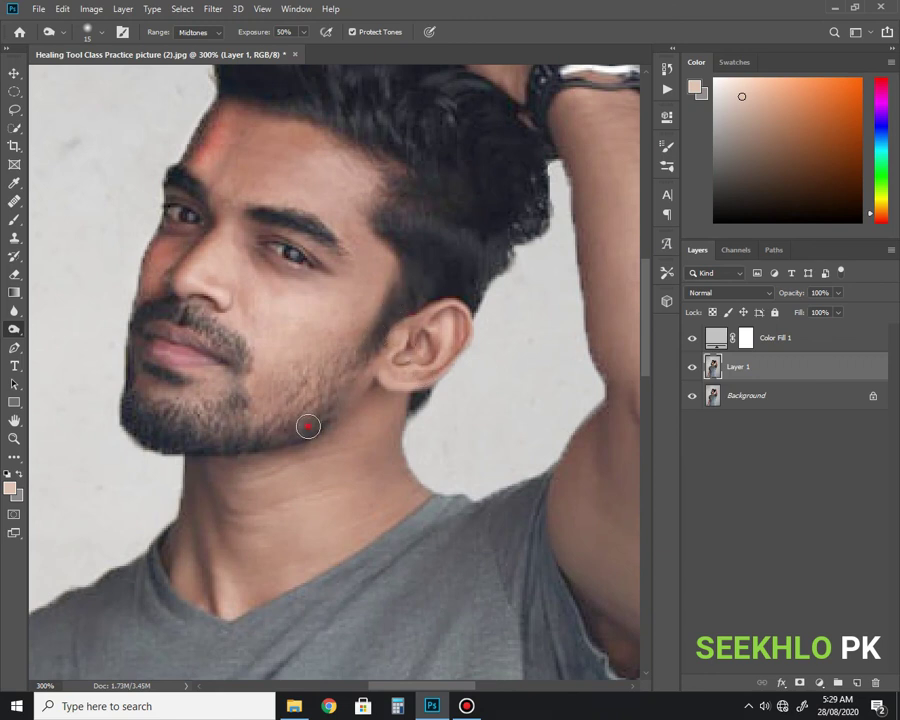
mouse_move(308, 427)
mouse_down()
mouse_move(319, 420)
mouse_move(263, 440)
mouse_up()
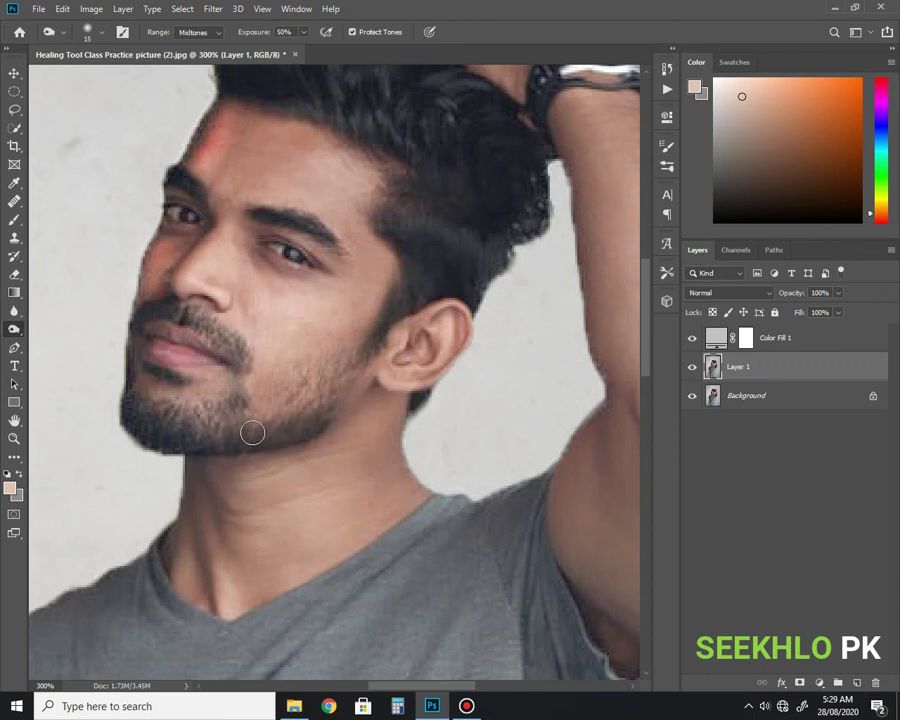
click(258, 437)
click(161, 432)
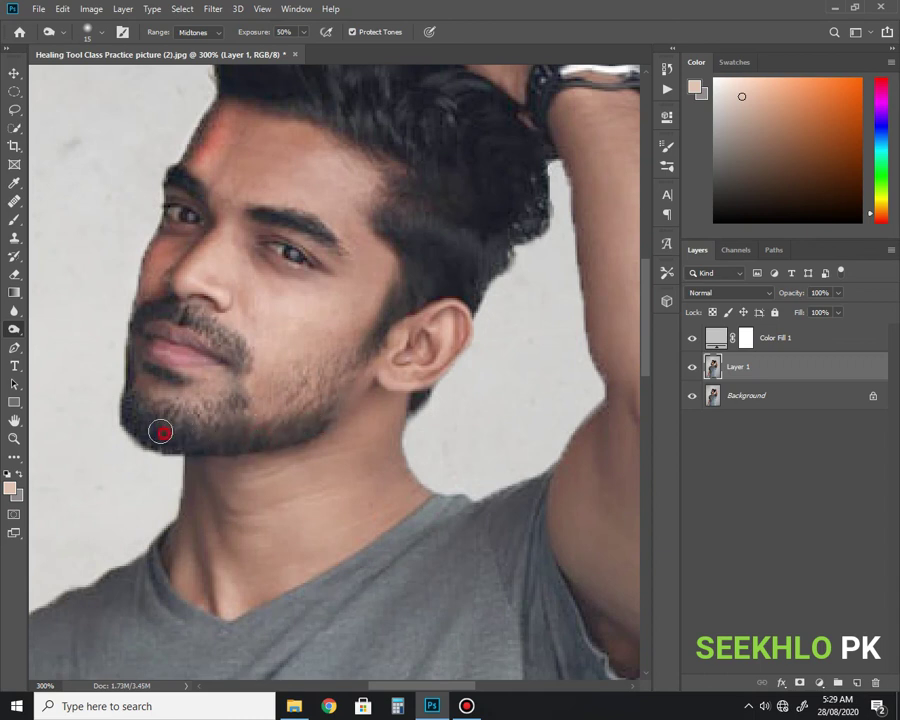
click(136, 413)
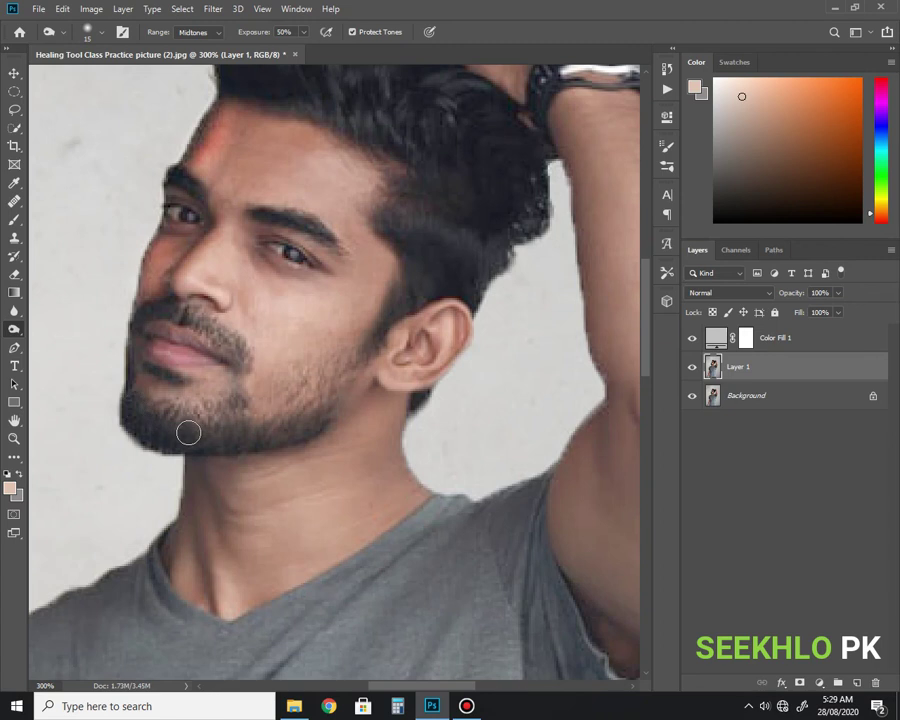
click(233, 406)
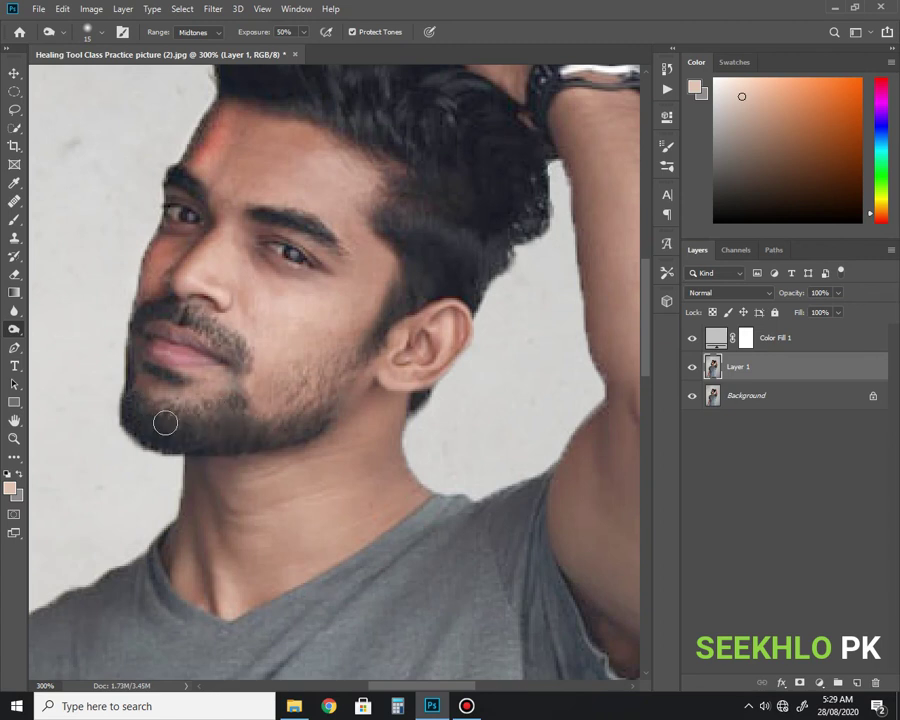
Burn the moustache, the far edge of the chin and the thin beard on the near cheek
click(223, 336)
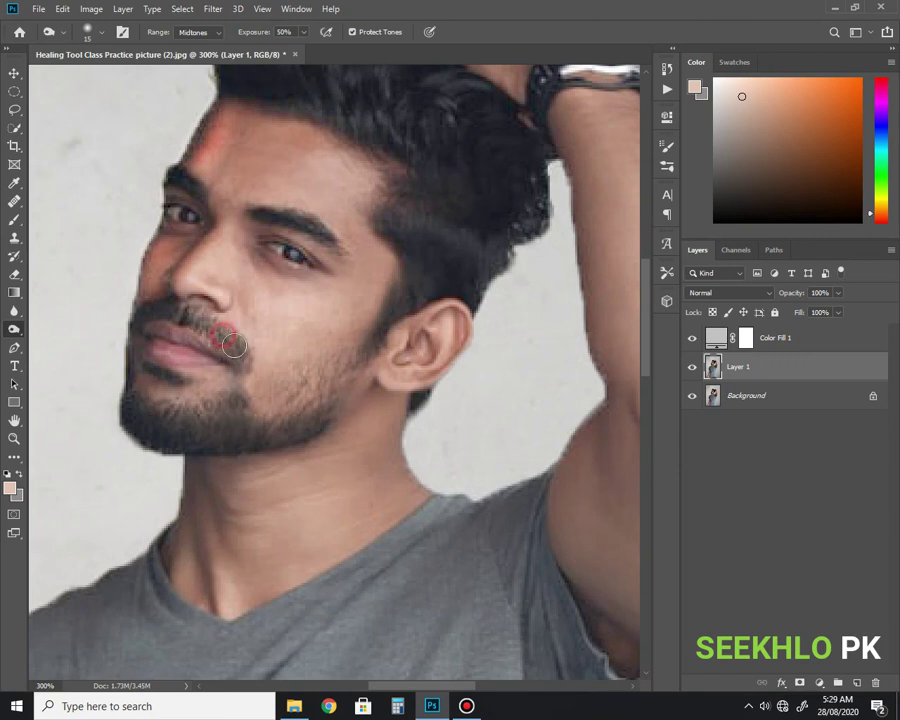
mouse_move(175, 315)
mouse_down()
mouse_move(161, 307)
mouse_move(149, 315)
mouse_up()
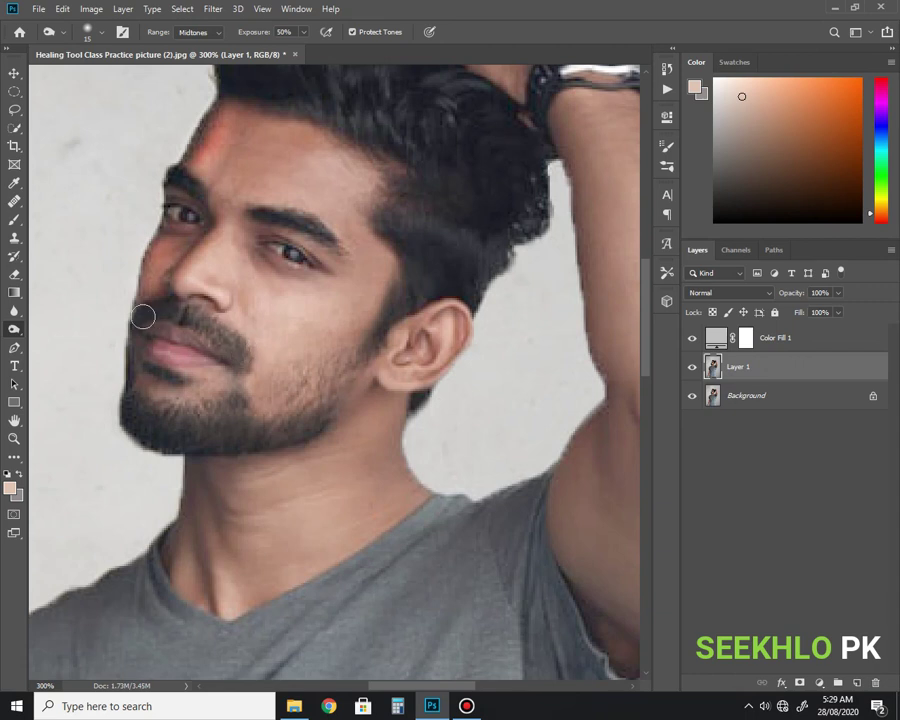
click(136, 417)
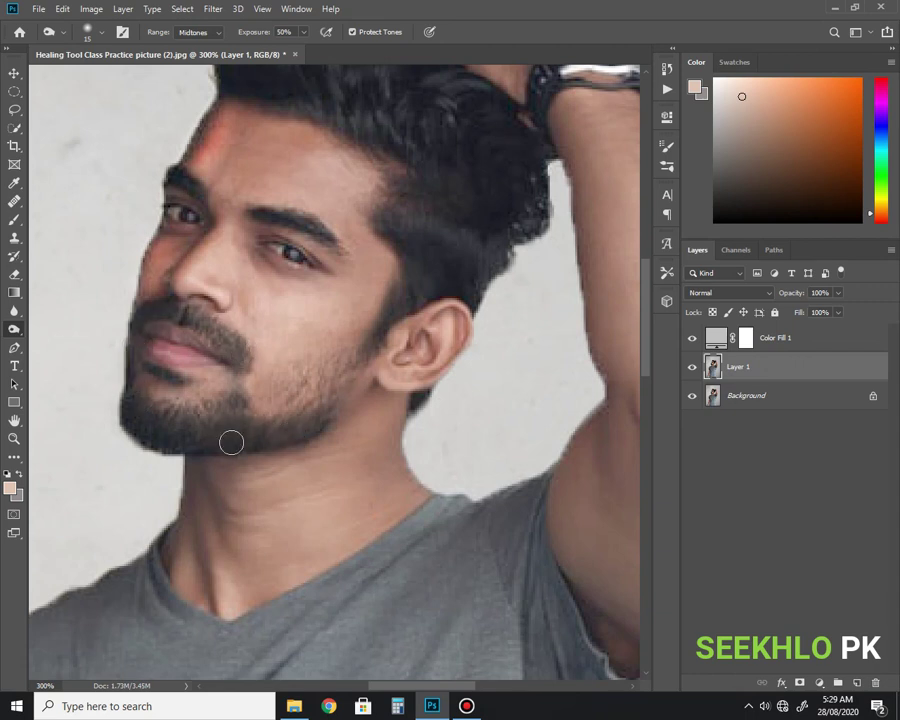
drag(338, 378, 302, 388)
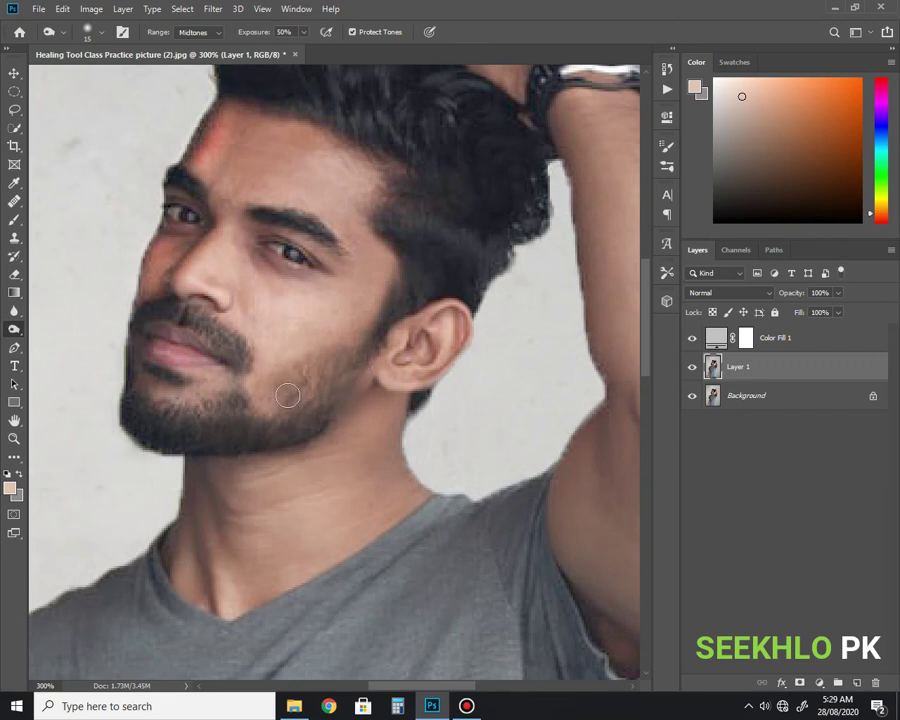
Burn the iris of the near eye and both eyebrows to deepen their dark tones
drag(341, 371, 281, 452)
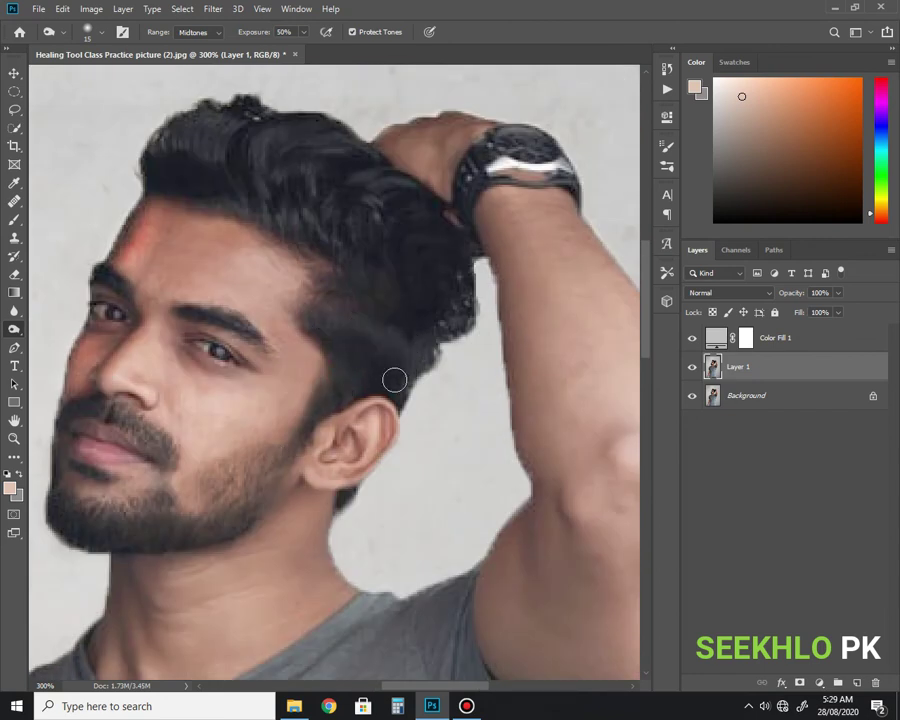
click(217, 347)
click(104, 275)
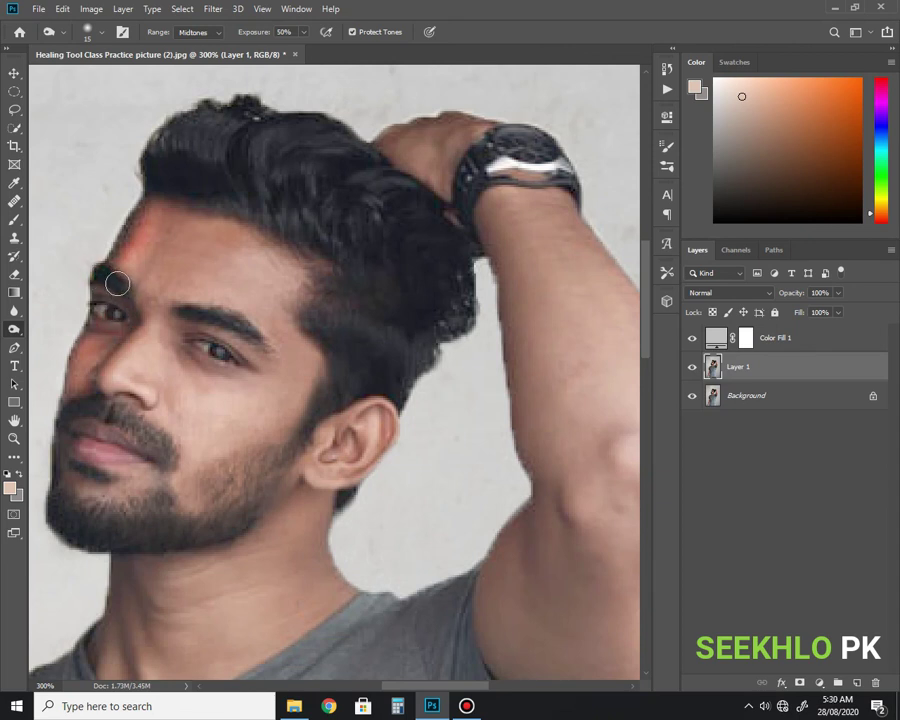
drag(187, 311, 240, 325)
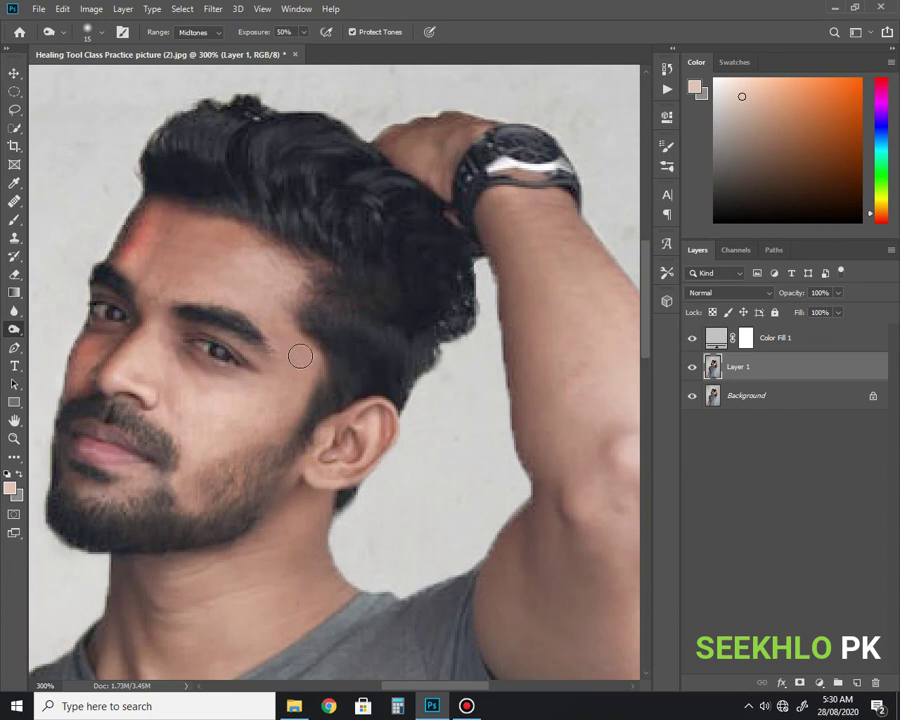
Compare the beard, eyebrows and eye with Layer 1 hidden and shown, and view the whole portrait
drag(248, 386, 402, 384)
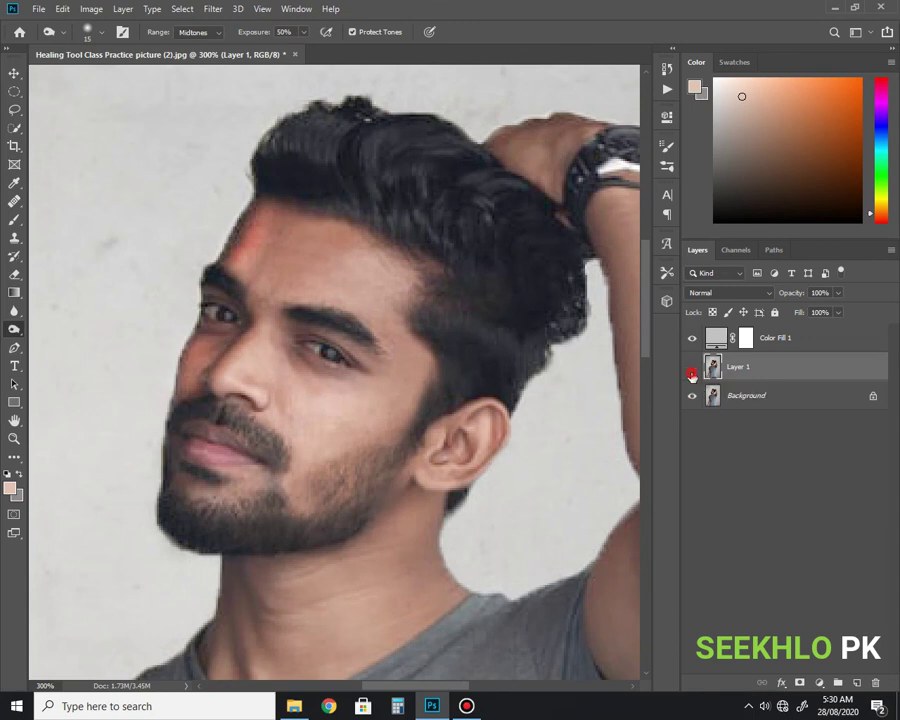
click(691, 368)
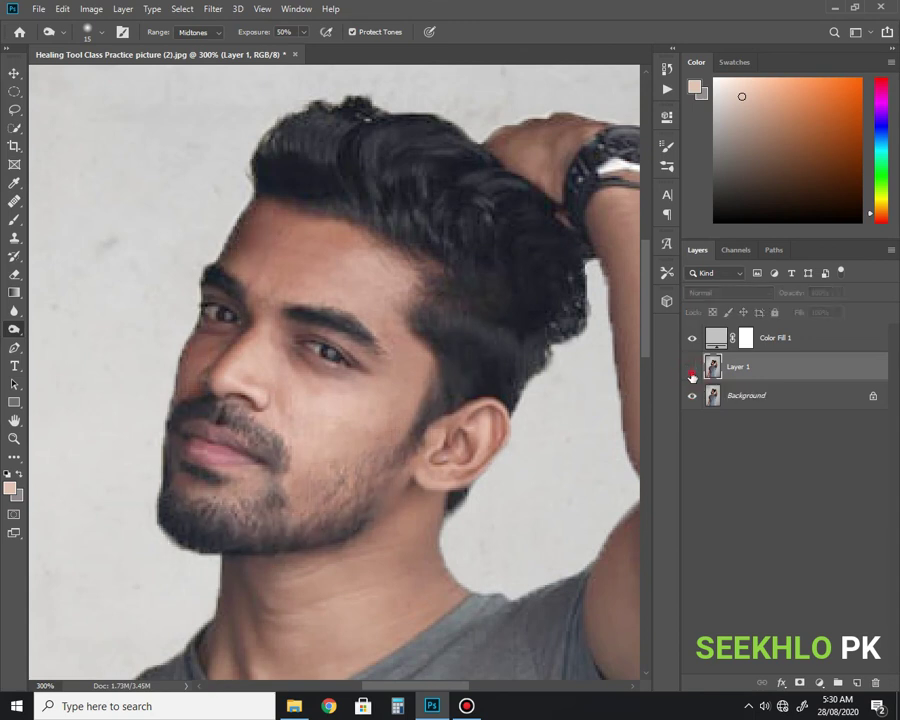
click(691, 368)
click(691, 372)
click(691, 372)
click(691, 372)
click(691, 372)
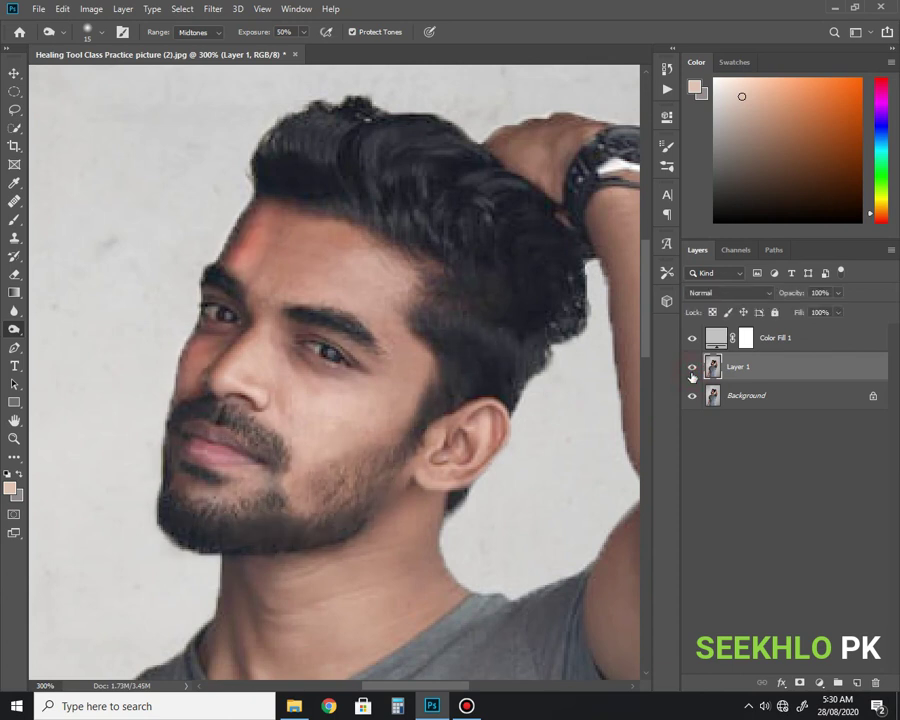
key(ctrl+0)
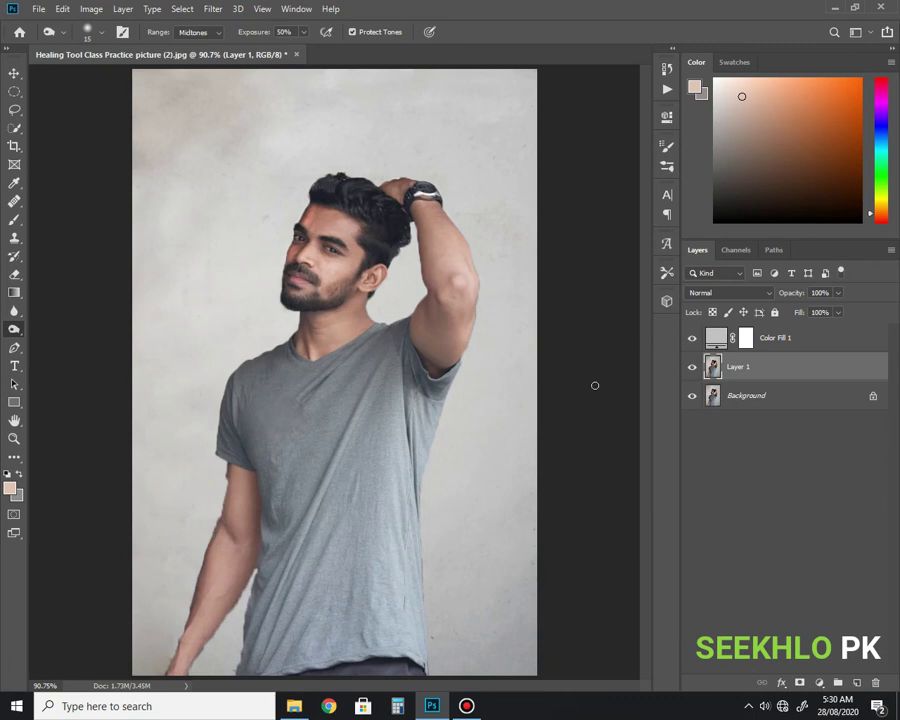